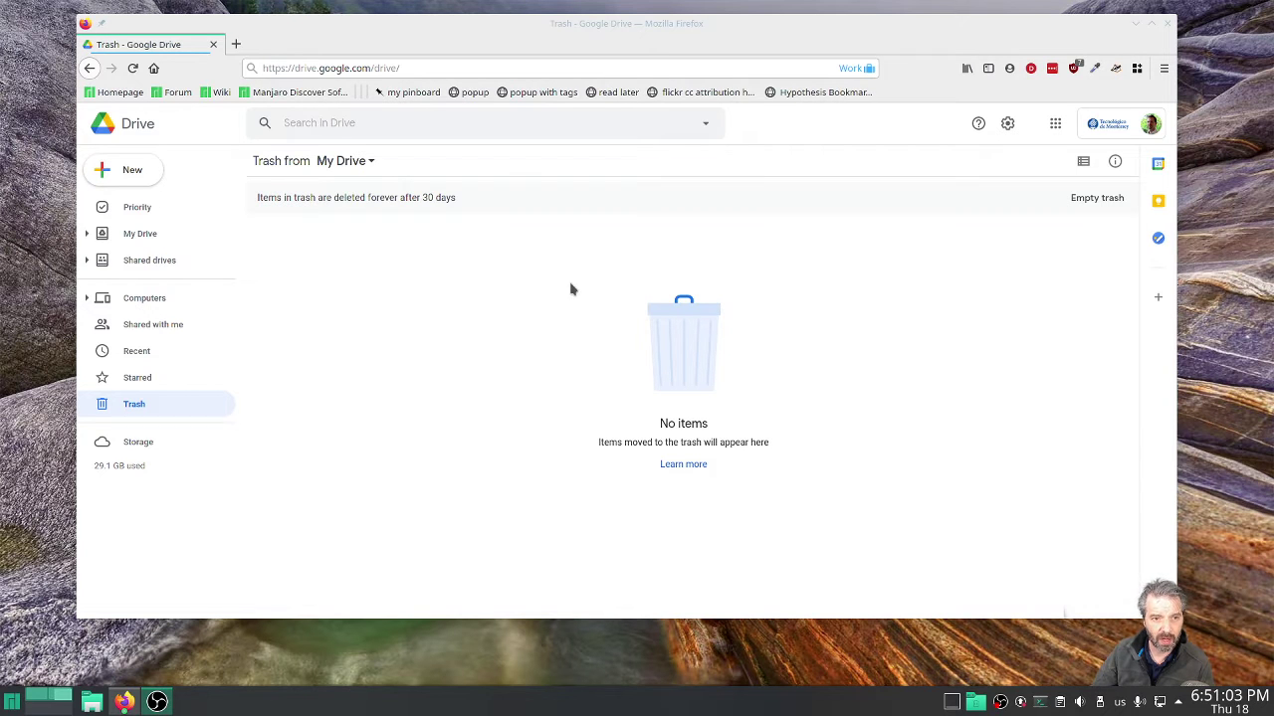
- Create a blank Google Slides presentation from Google Drive's New menu
click(567, 23)
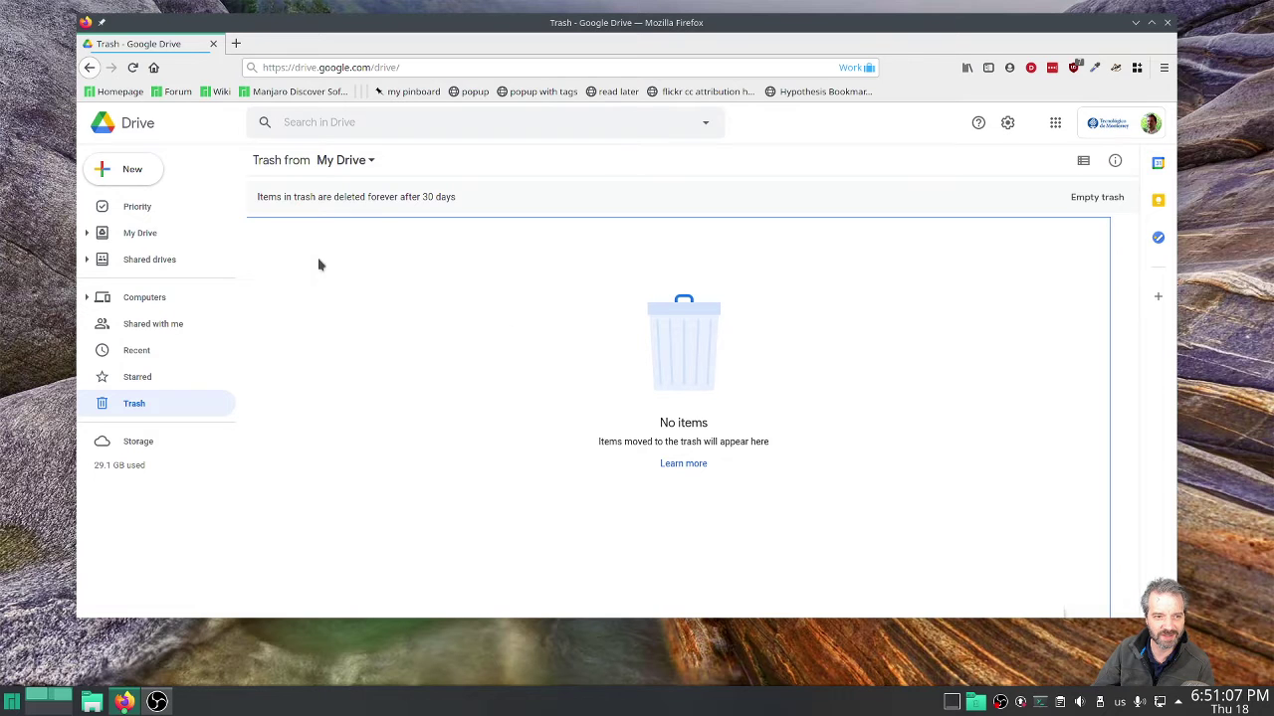
click(127, 170)
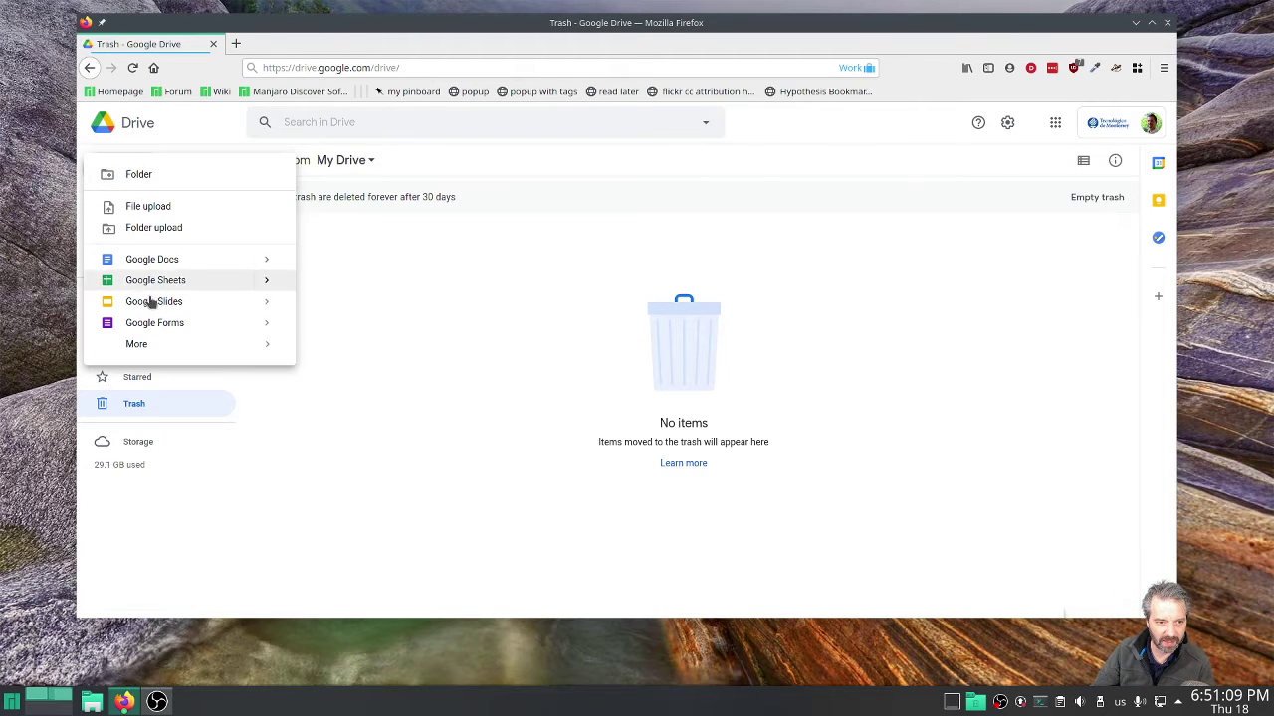
click(184, 303)
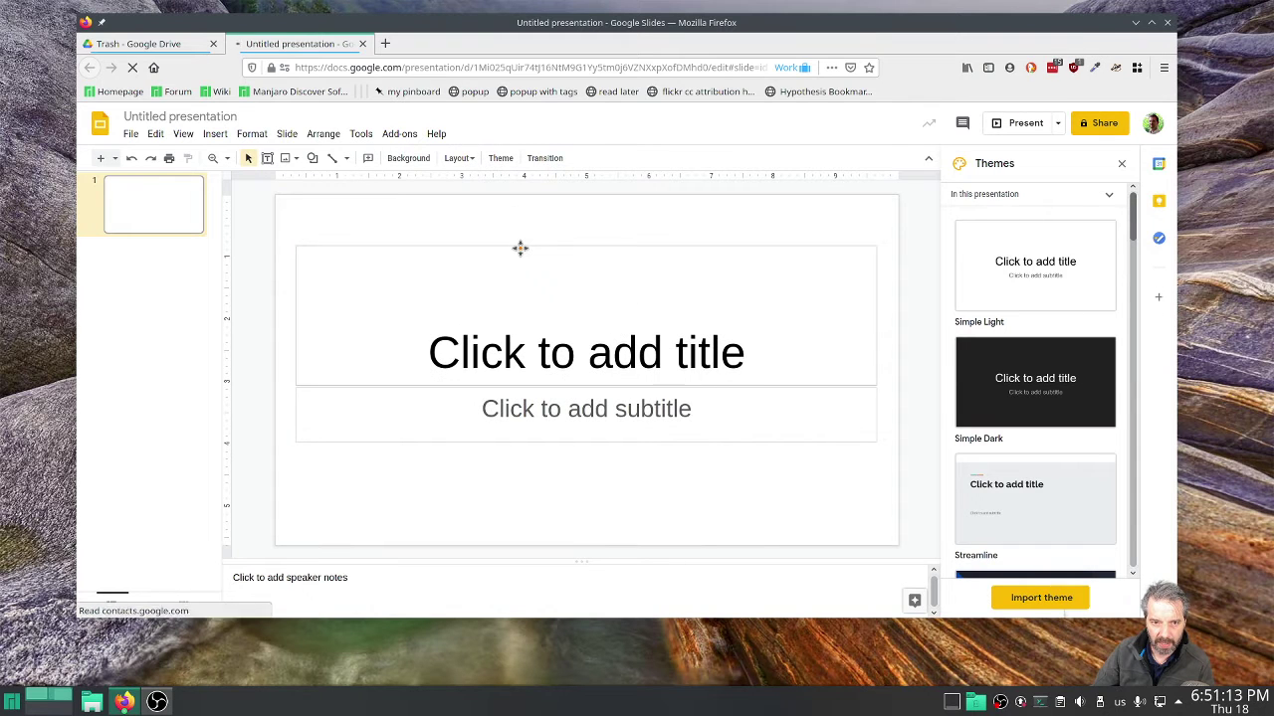
- Delete the title placeholder and turn the subtitle into a small top-left box reading 'Team 01'
click(520, 248)
key(Delete)
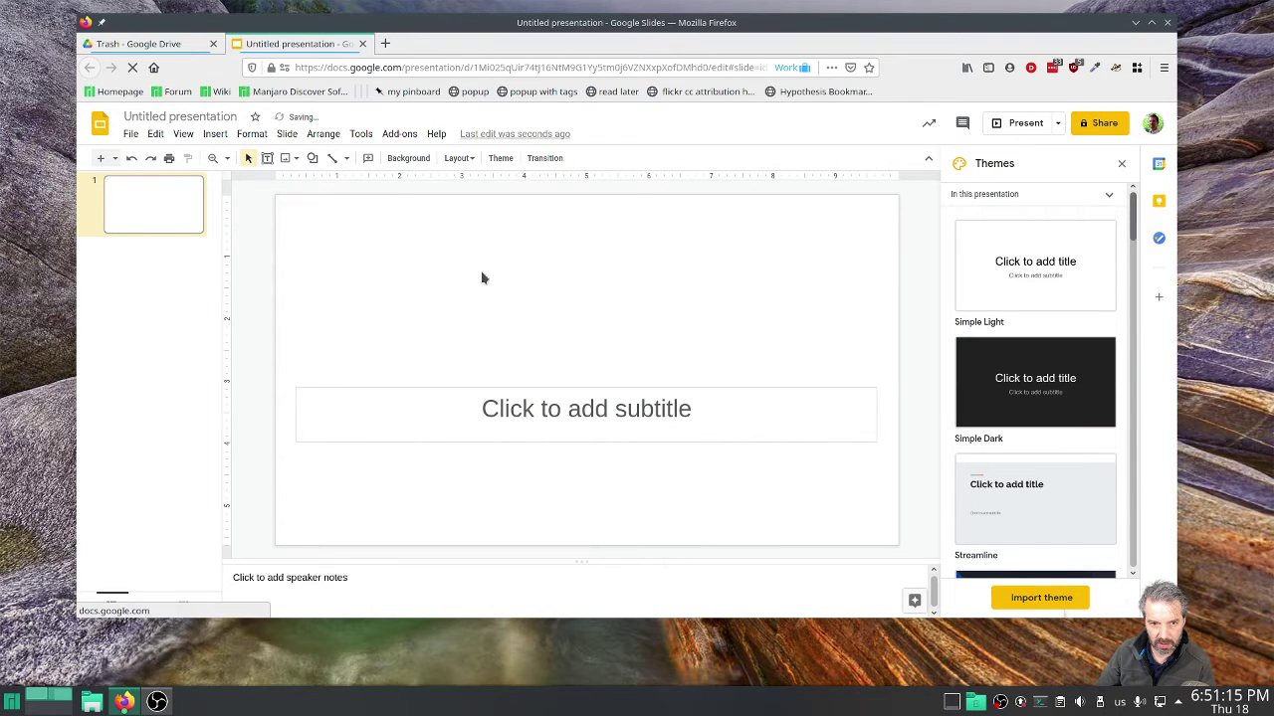
click(747, 430)
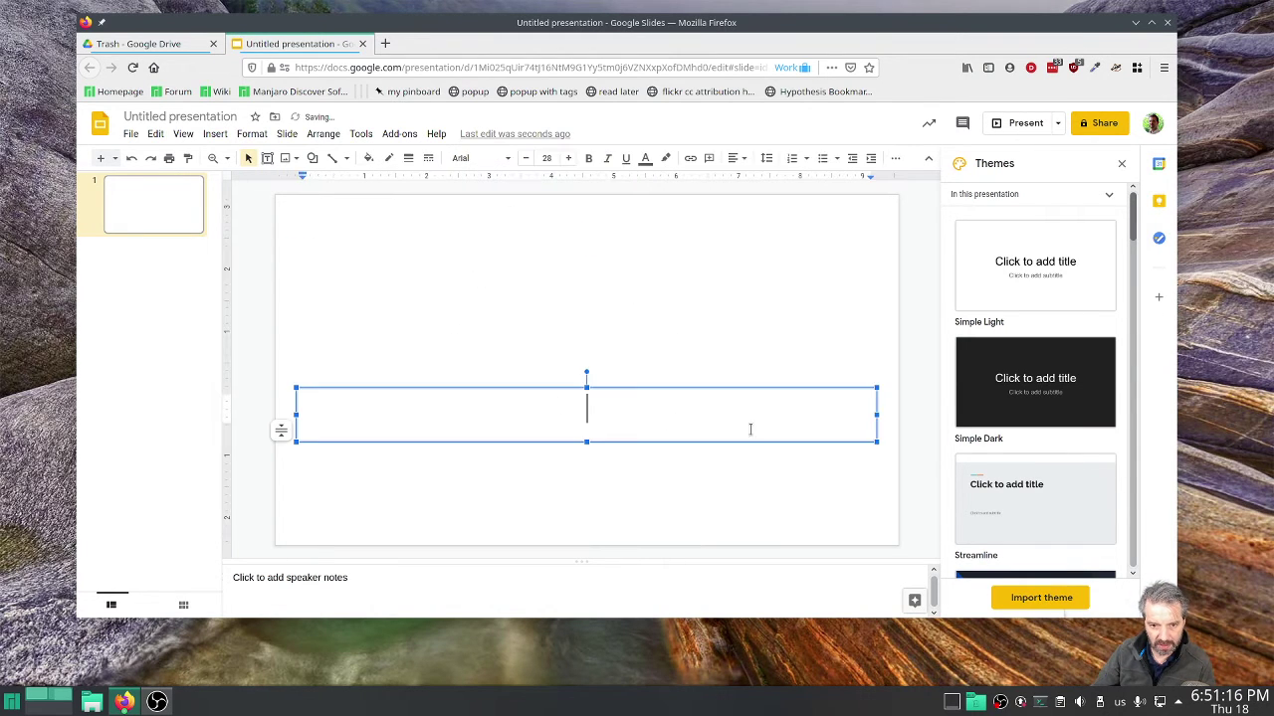
click(868, 442)
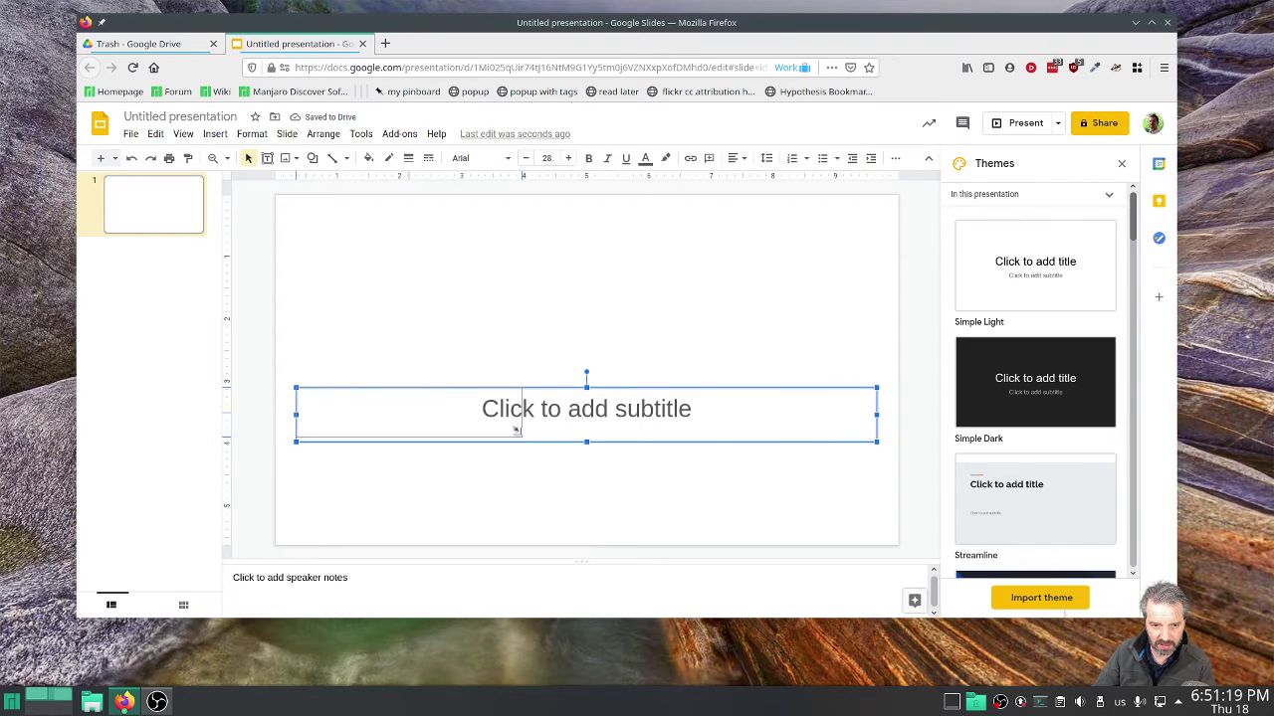
drag(546, 434, 486, 425)
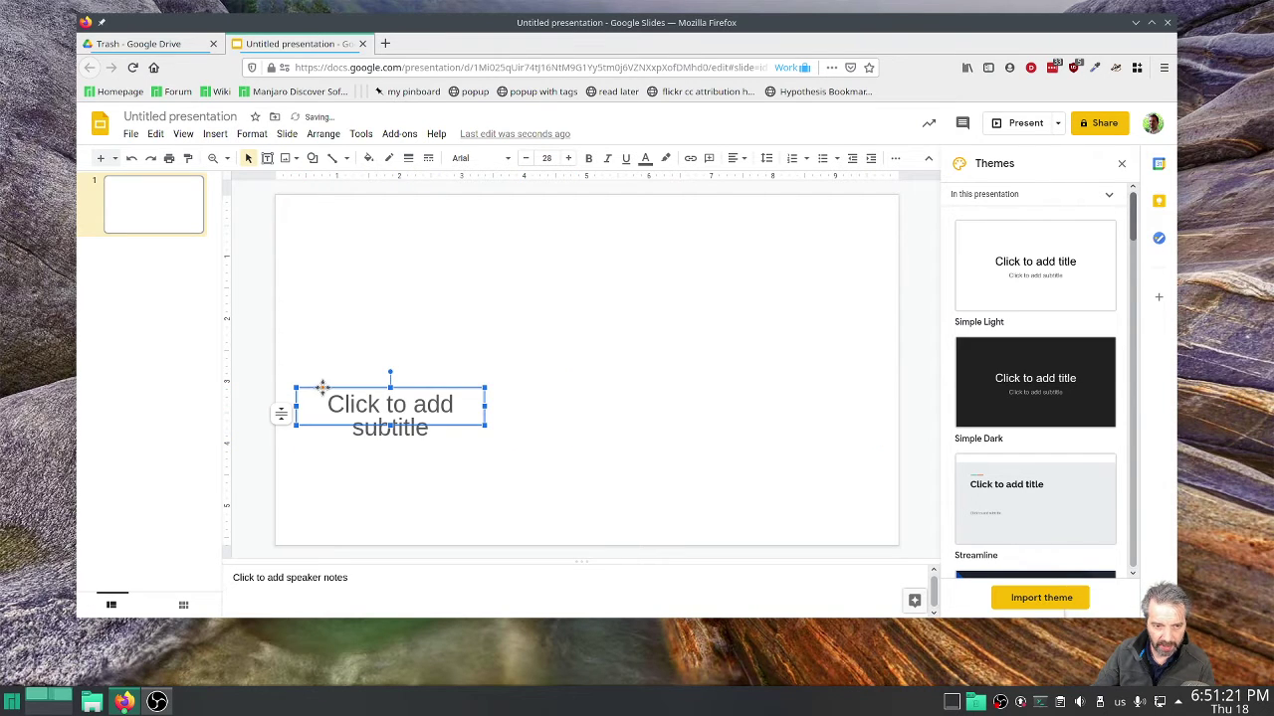
drag(322, 386, 314, 205)
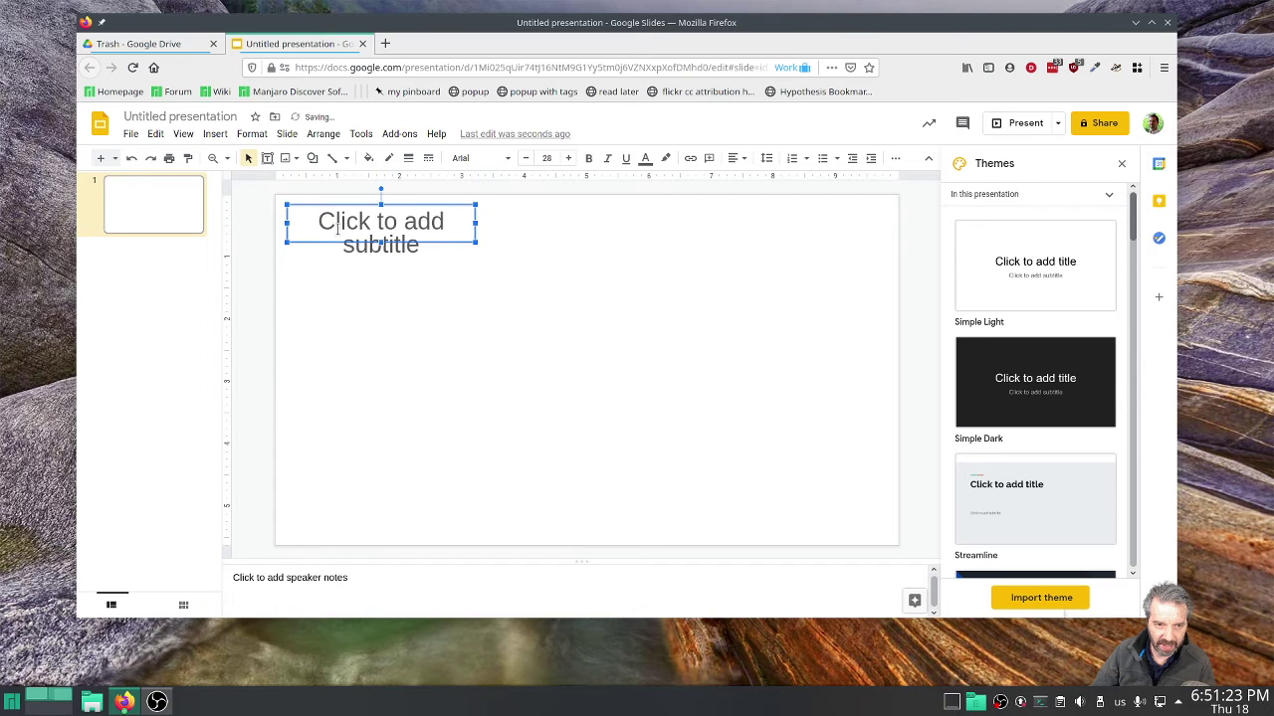
click(357, 221)
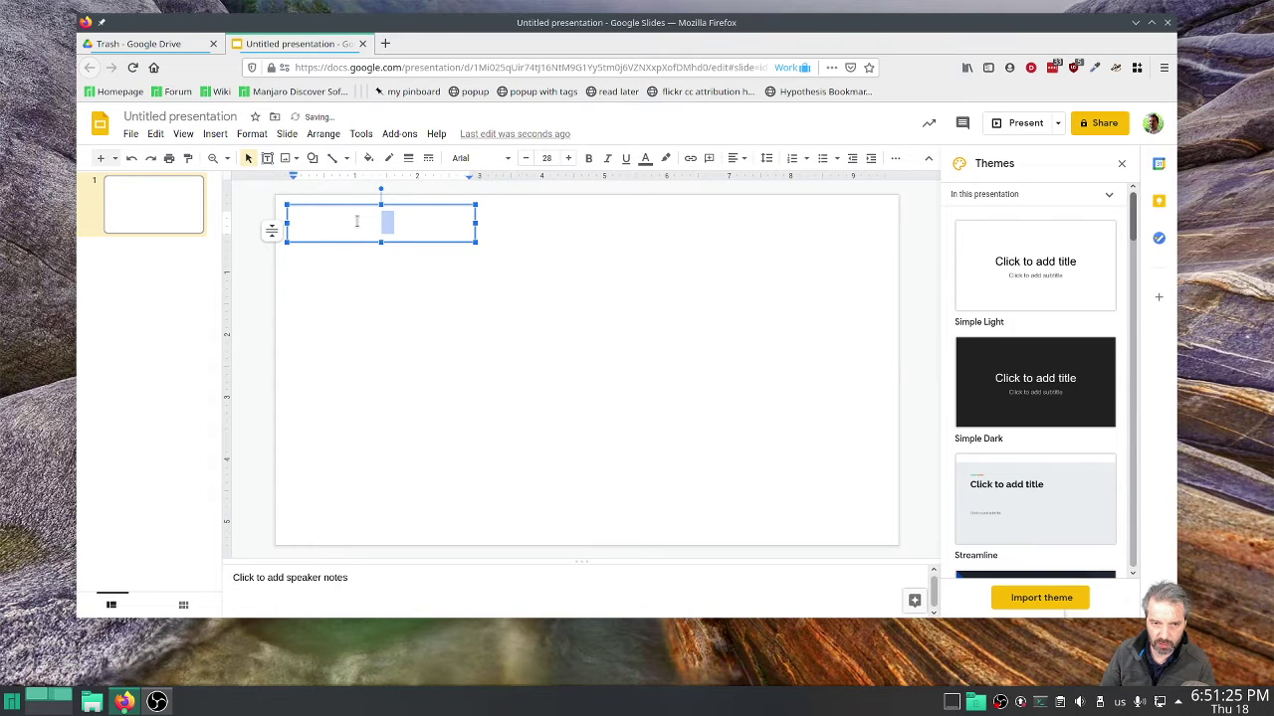
text(Team 01)
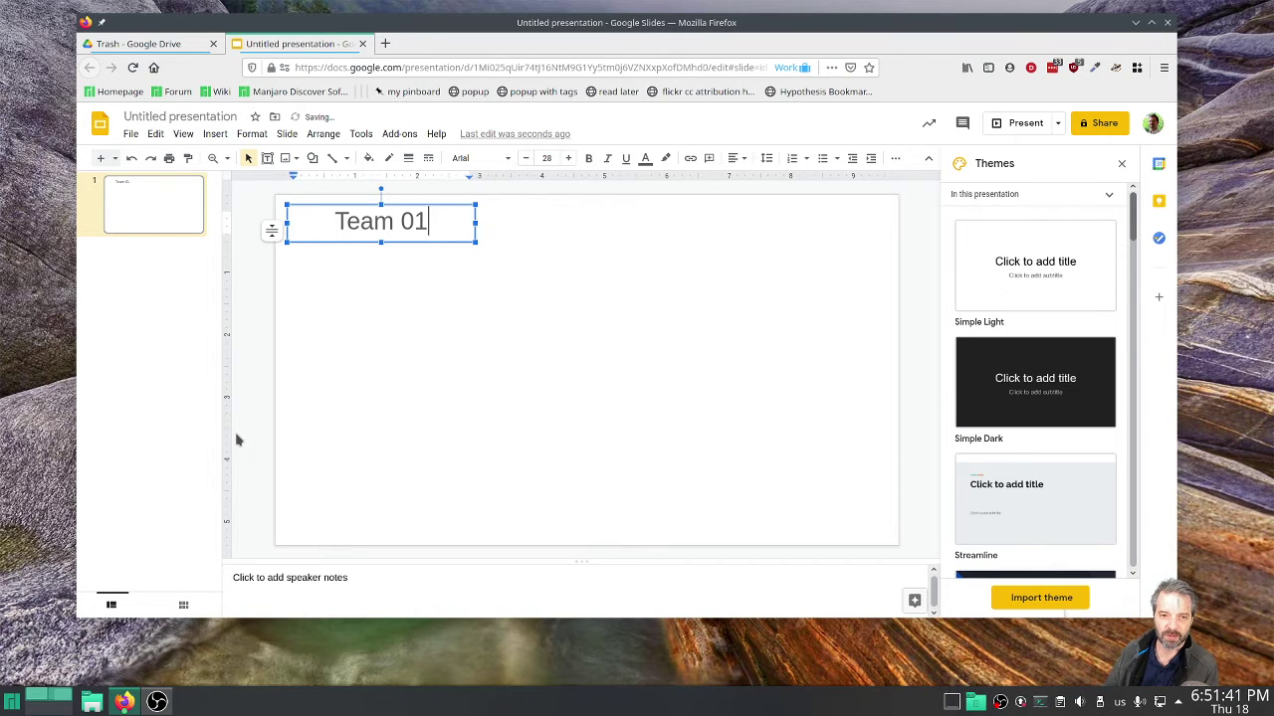
- Trim the trailing space after 'Team 01' and narrow its text box from the left edge
key(BackSpace)
click(403, 270)
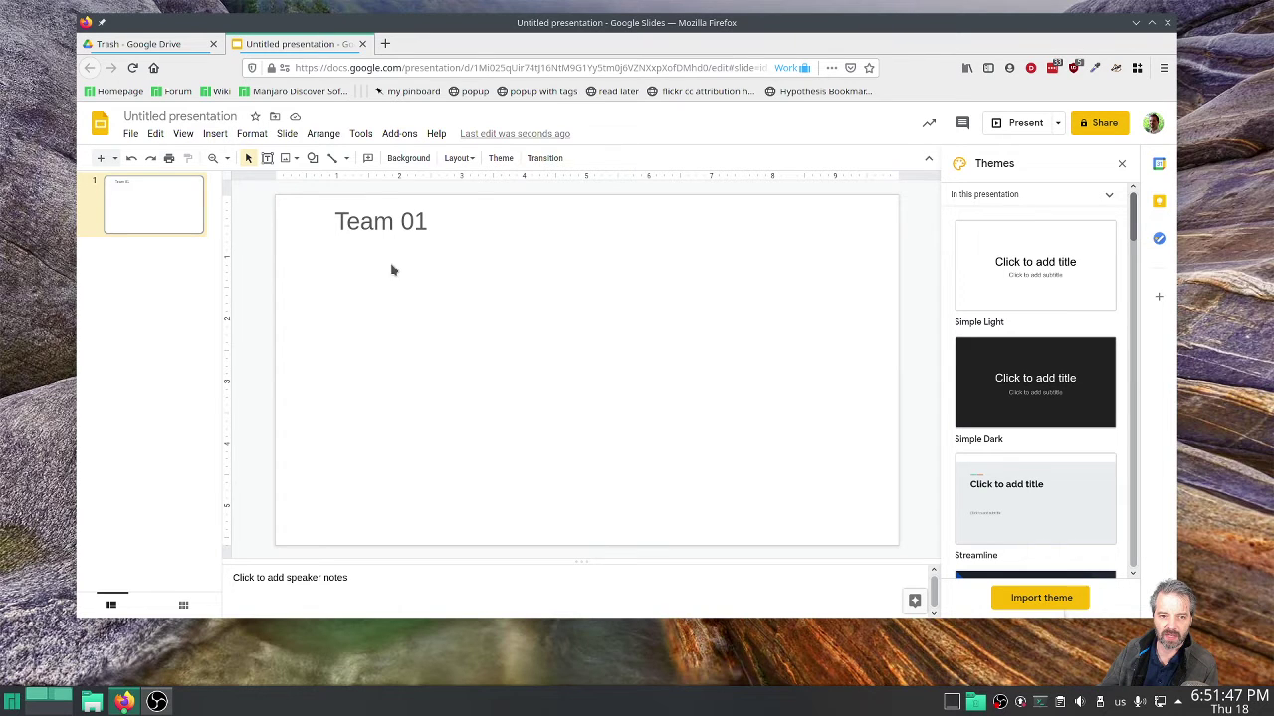
click(387, 227)
mouse_move(287, 224)
mouse_down()
mouse_move(319, 224)
mouse_move(339, 206)
mouse_up()
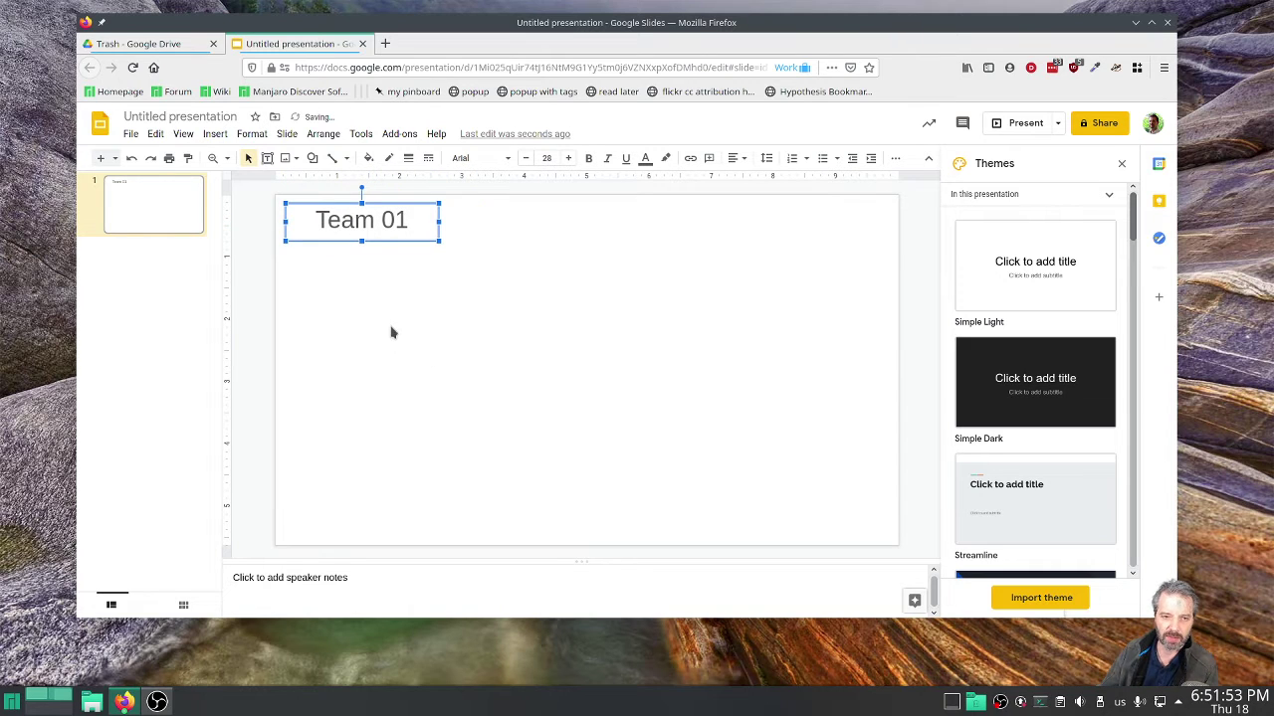
click(388, 332)
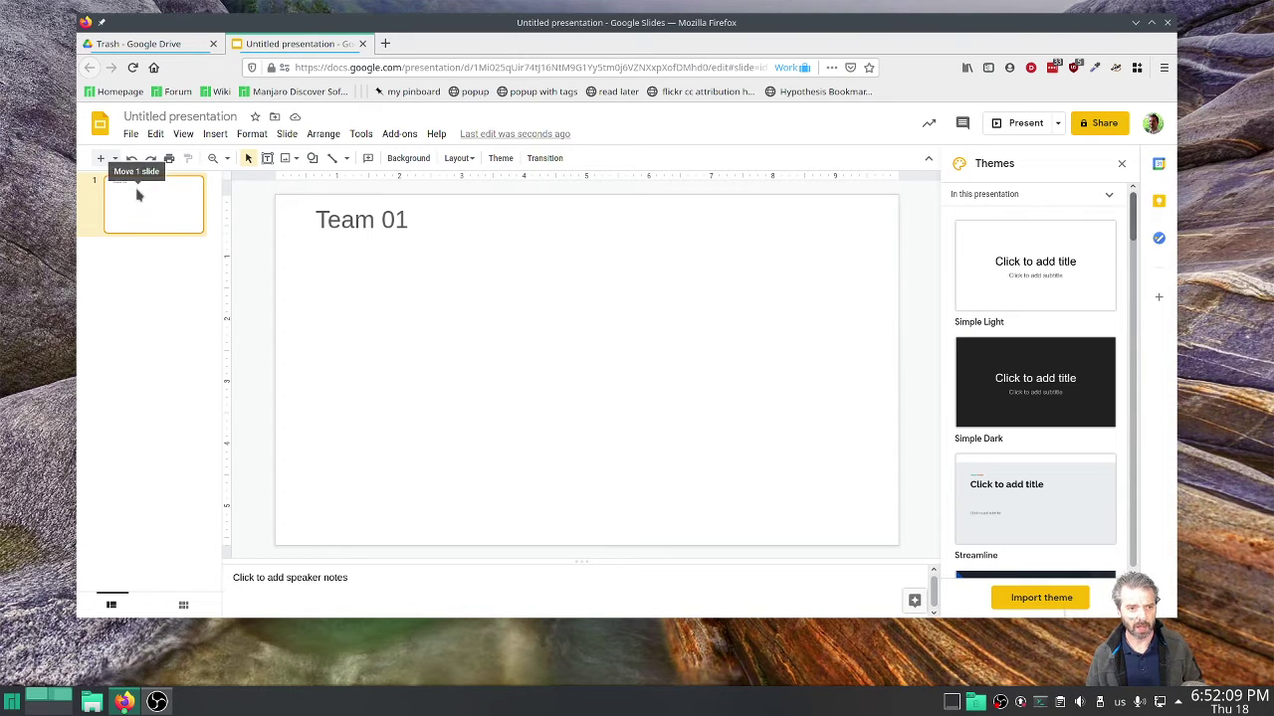
- Duplicate the Team 01 slide, then duplicate the 2 and 4 slides, reaching eight slides
right_click(155, 204)
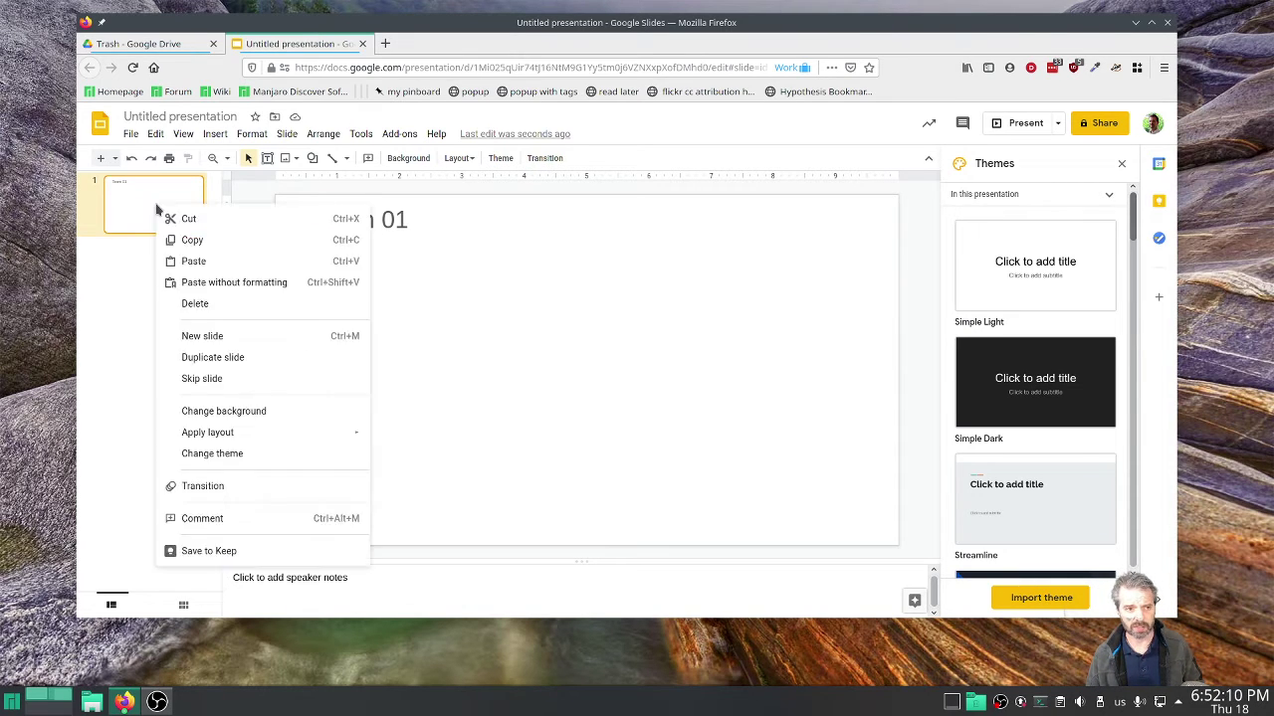
click(234, 360)
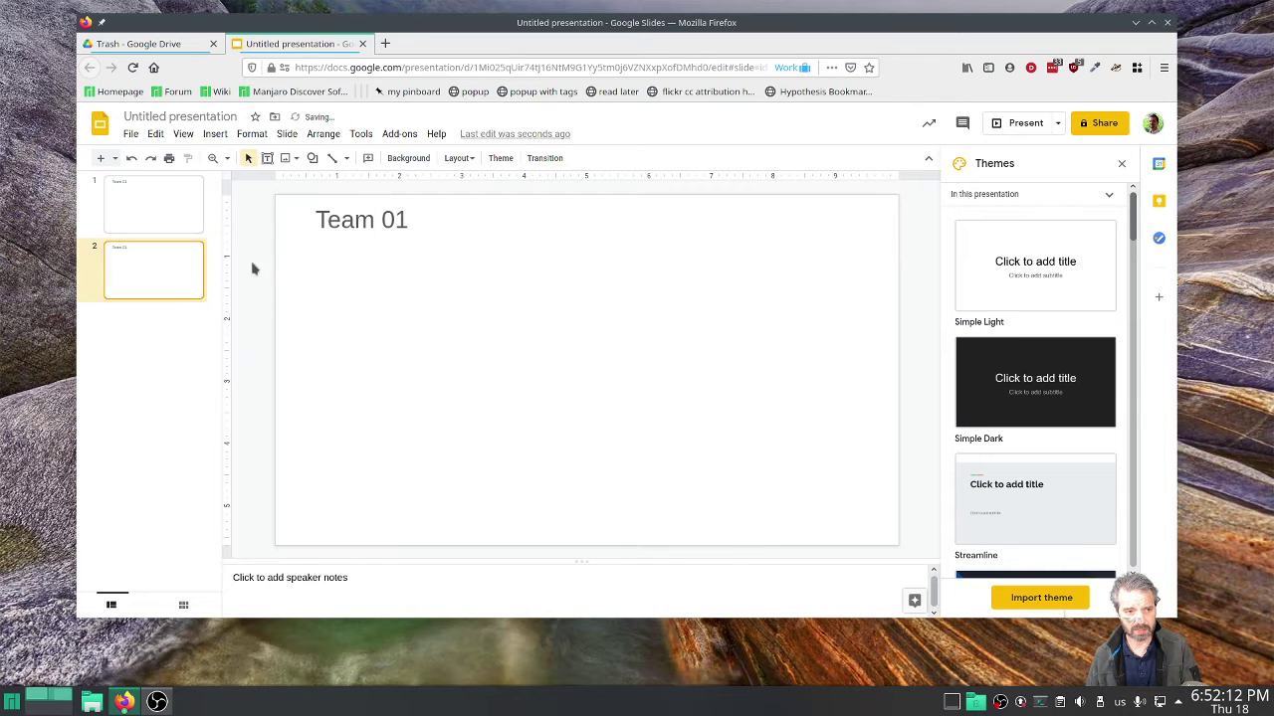
right_click(161, 268)
click(254, 409)
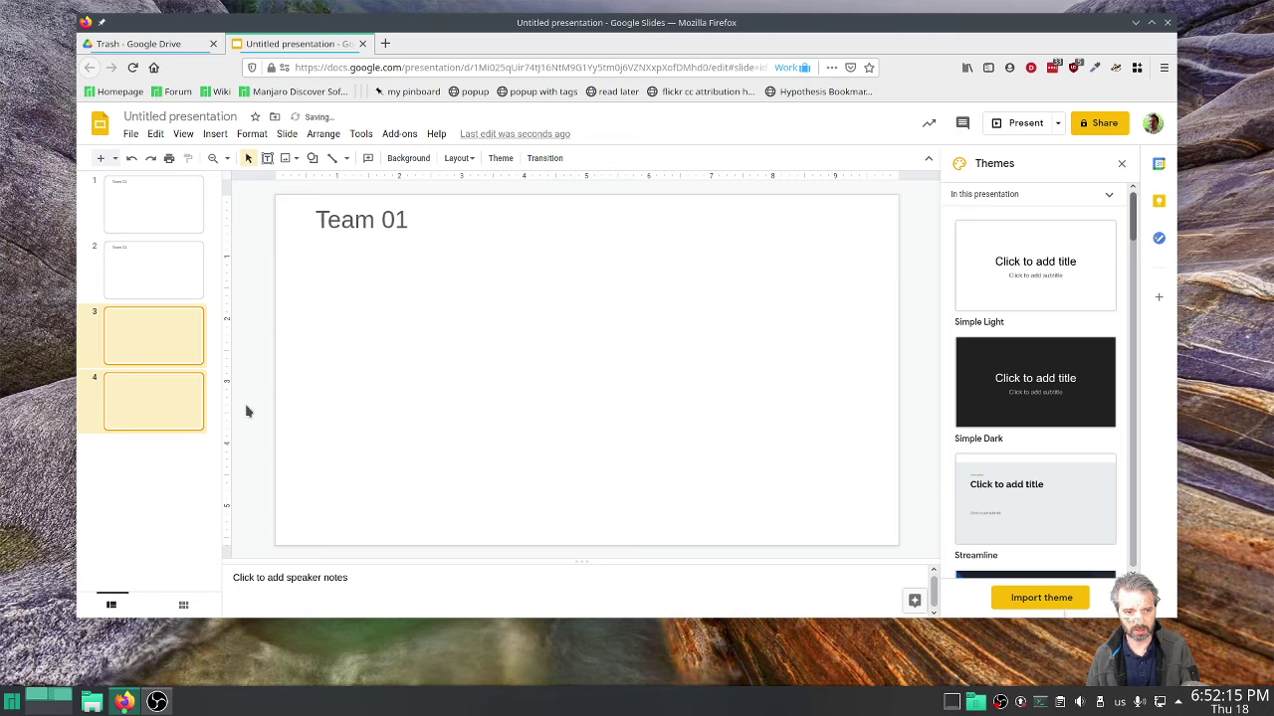
shift+click(160, 395)
right_click(160, 395)
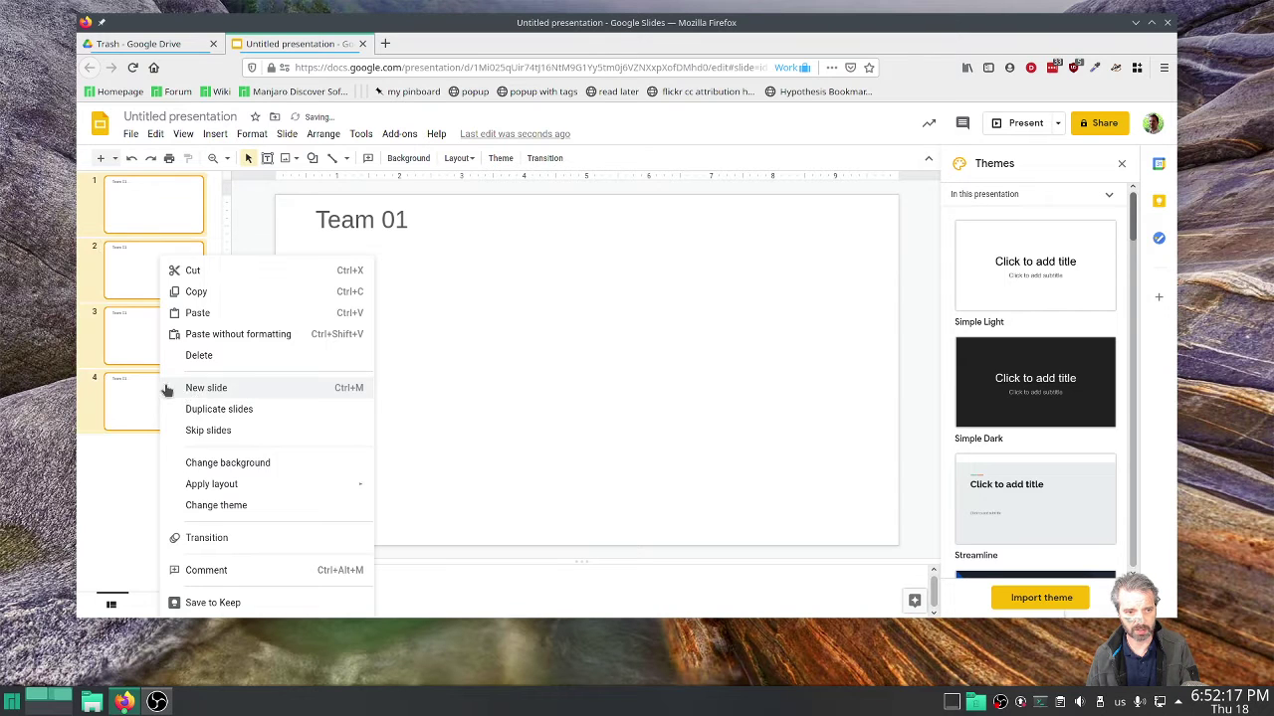
click(239, 410)
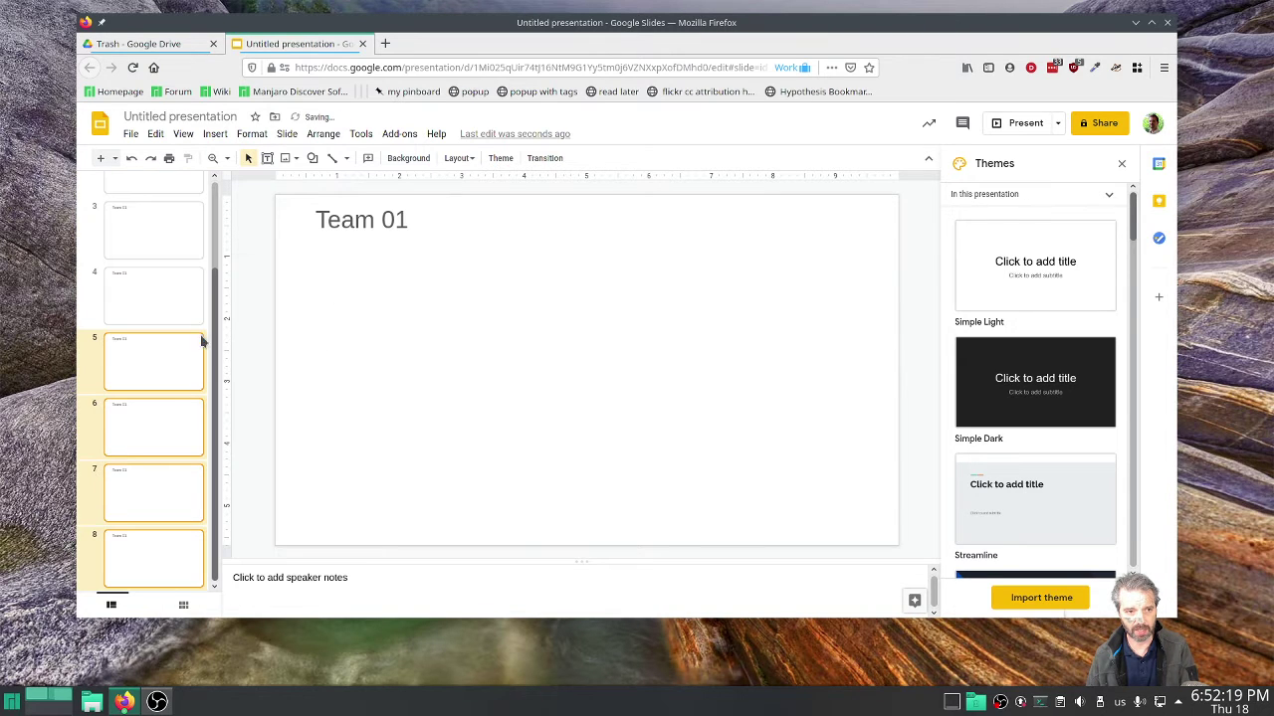
scroll(184, 253, up, 2)
click(183, 203)
click(165, 269)
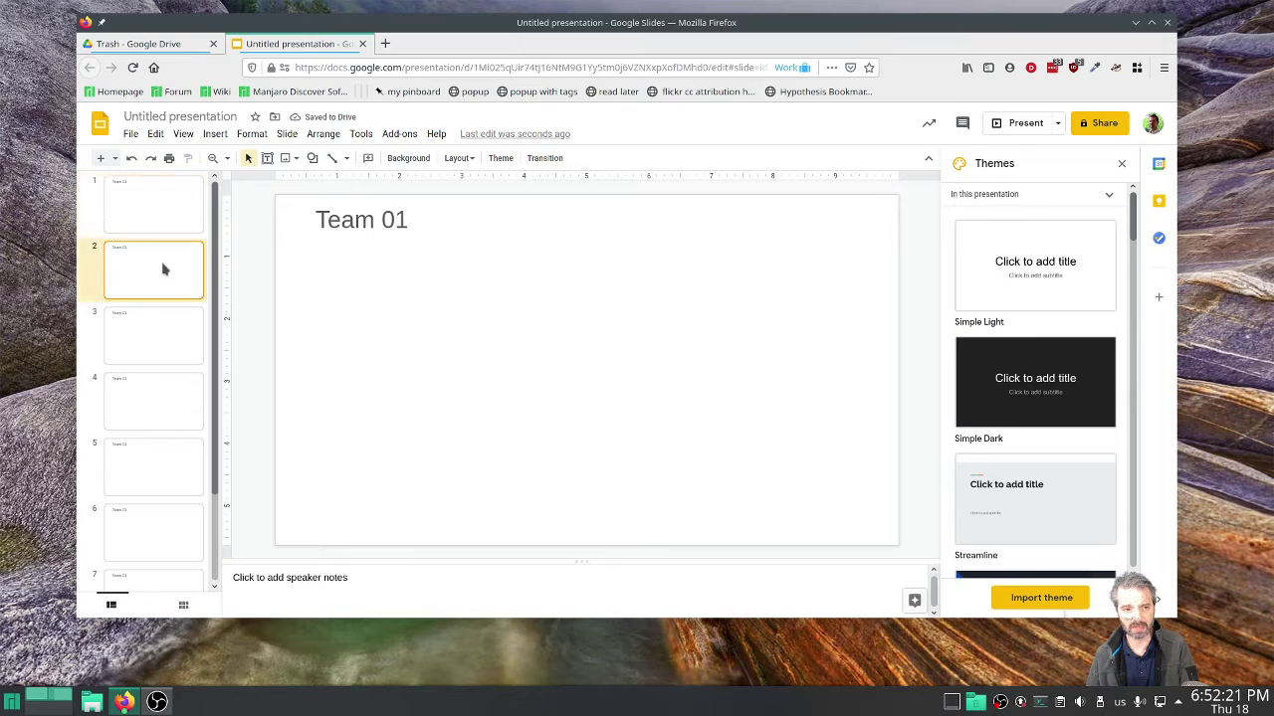
- Relabel slide 2 as 'Team 02' and slide 3 as 'Team 03'
click(410, 221)
key(BackSpace)
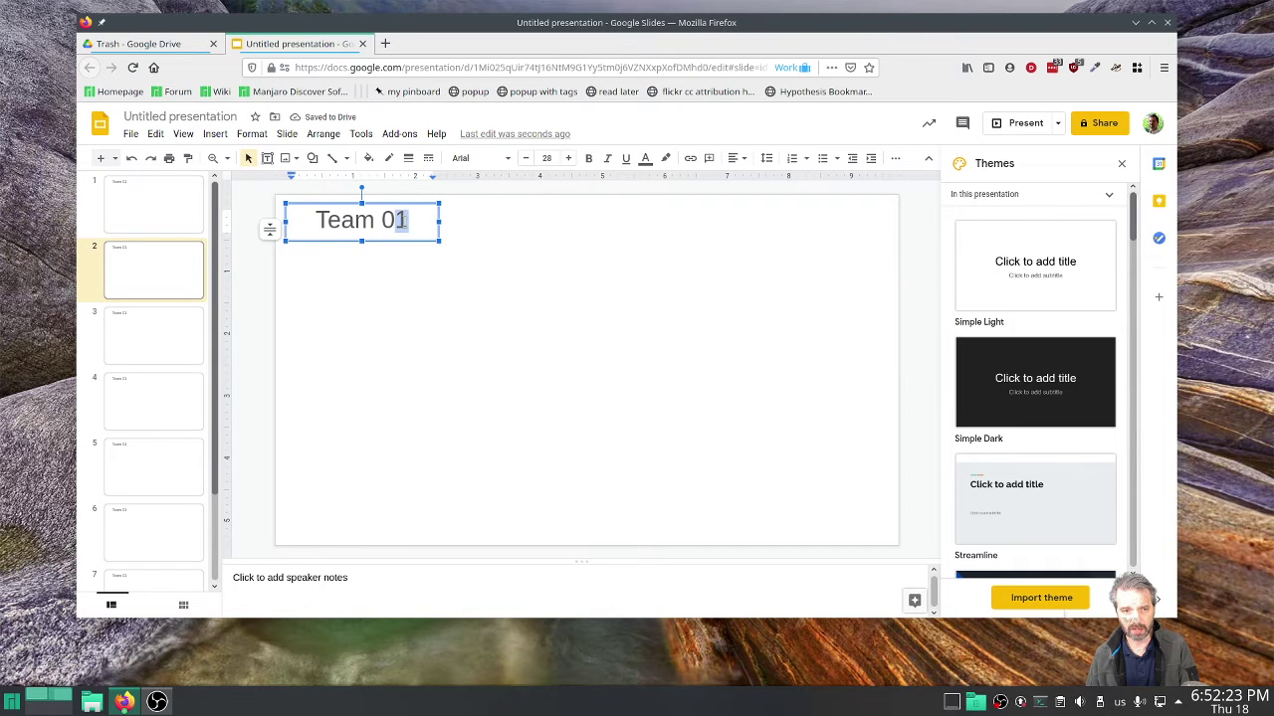
text(2)
click(160, 348)
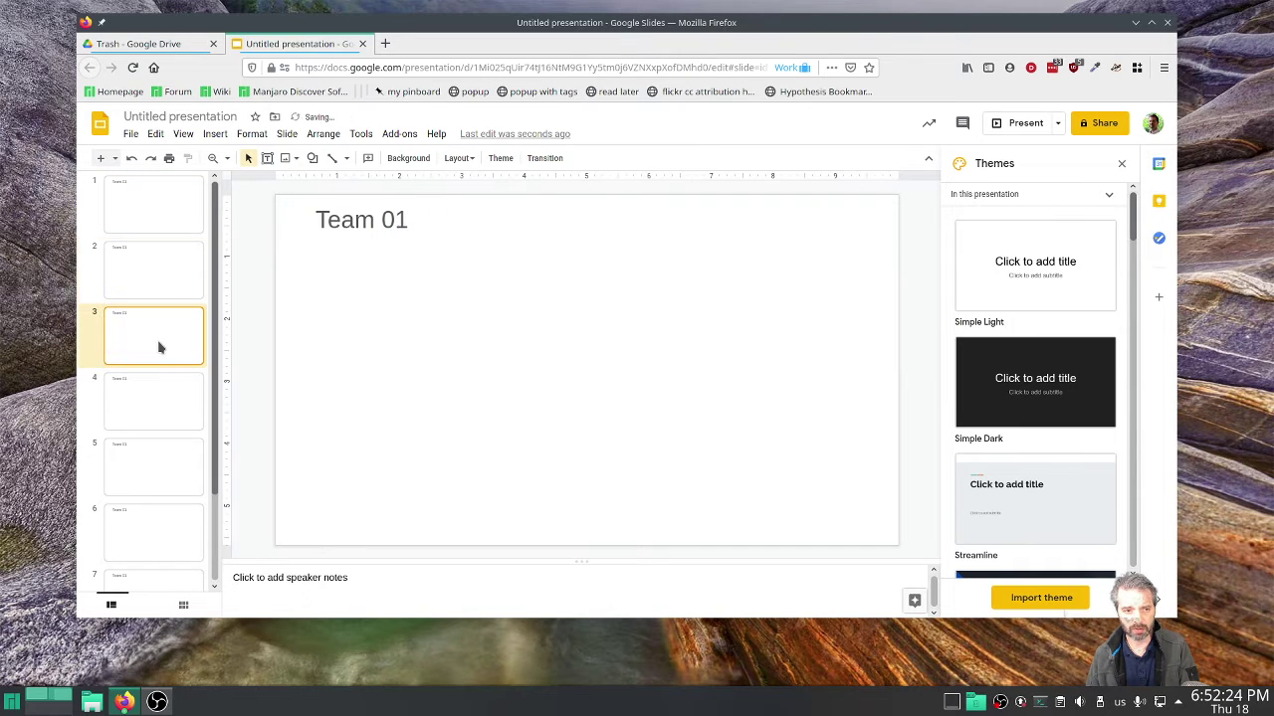
double_click(402, 220)
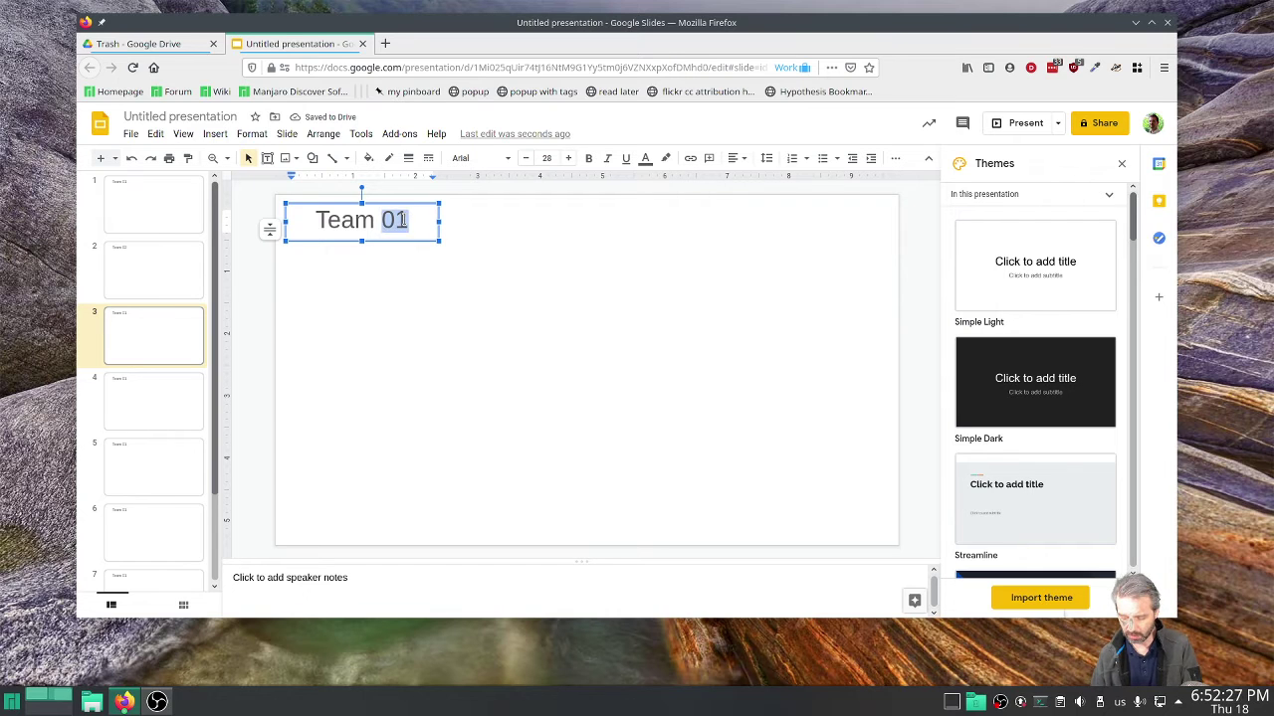
text(03)
click(113, 211)
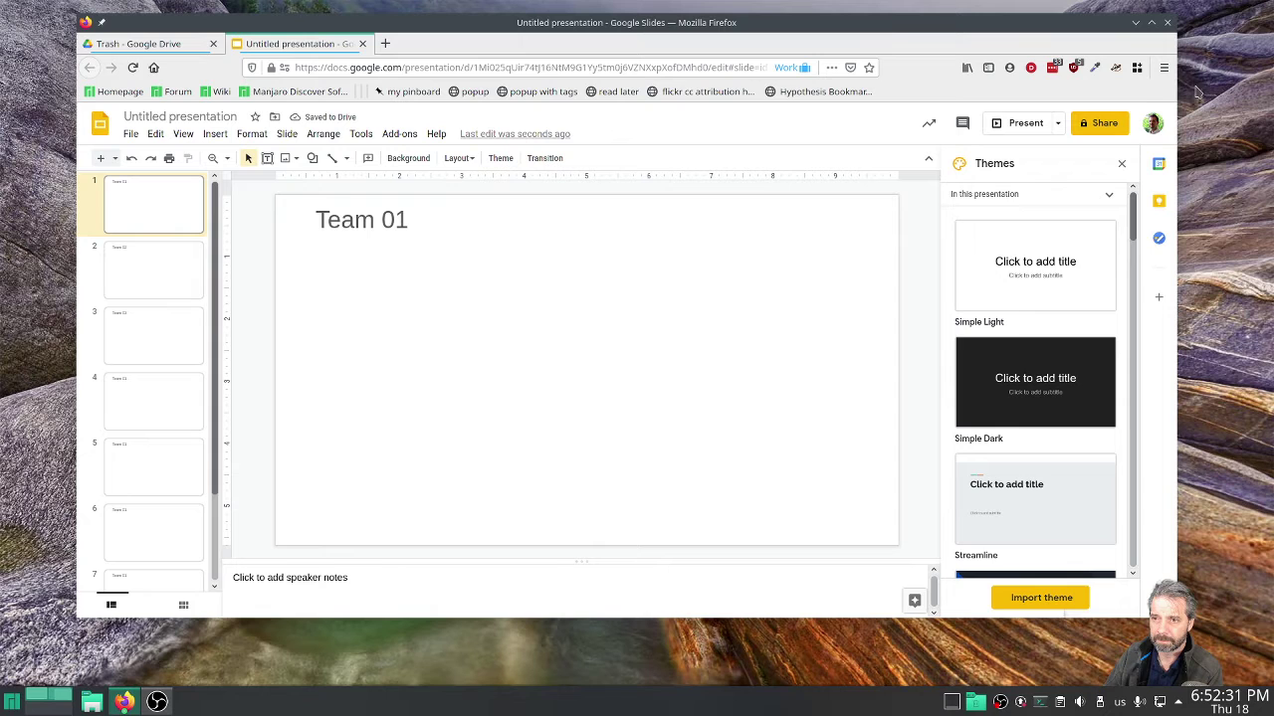
mouse_move(1101, 124)
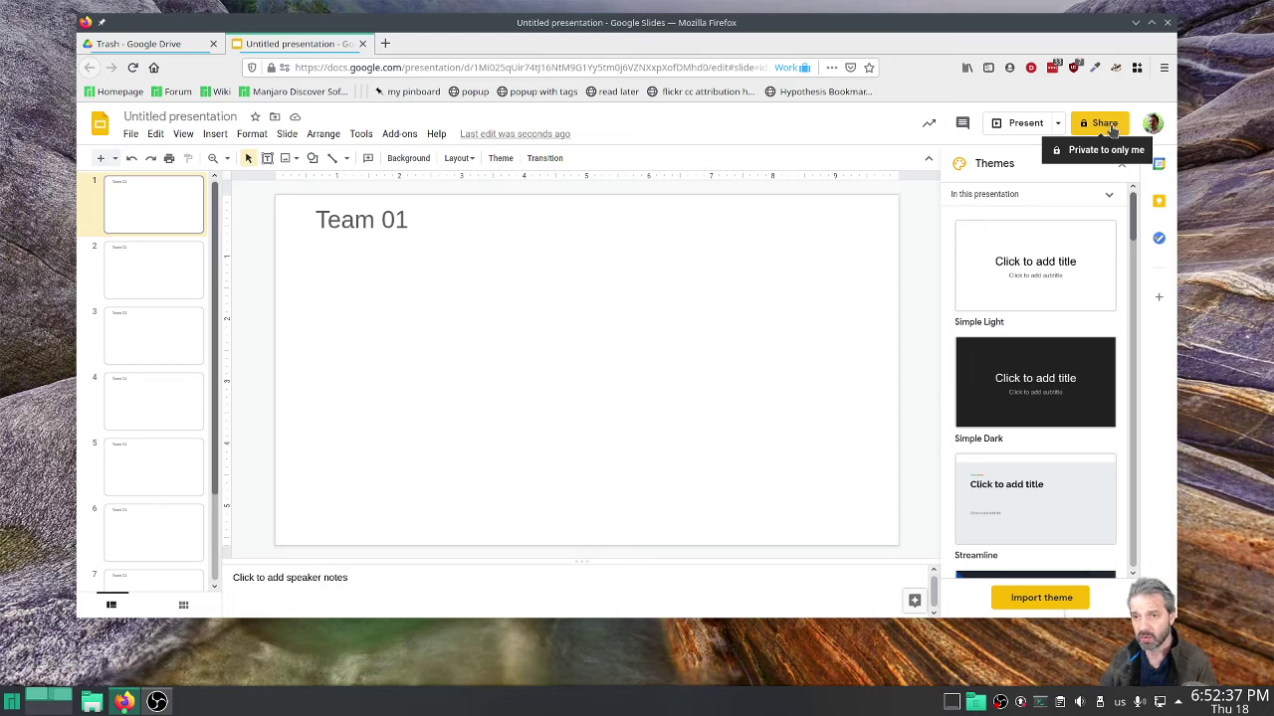
- Start sharing and name the presentation 'Activity 1' when prompted
click(1112, 126)
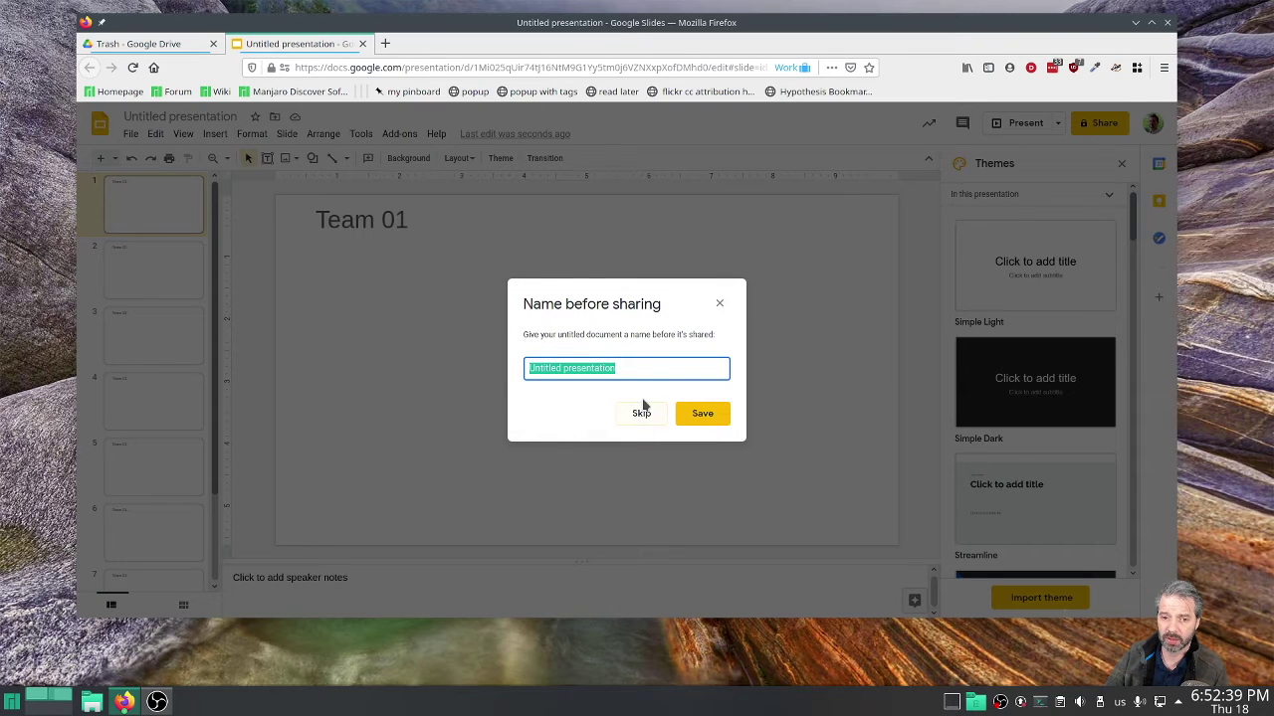
text(Activity 1)
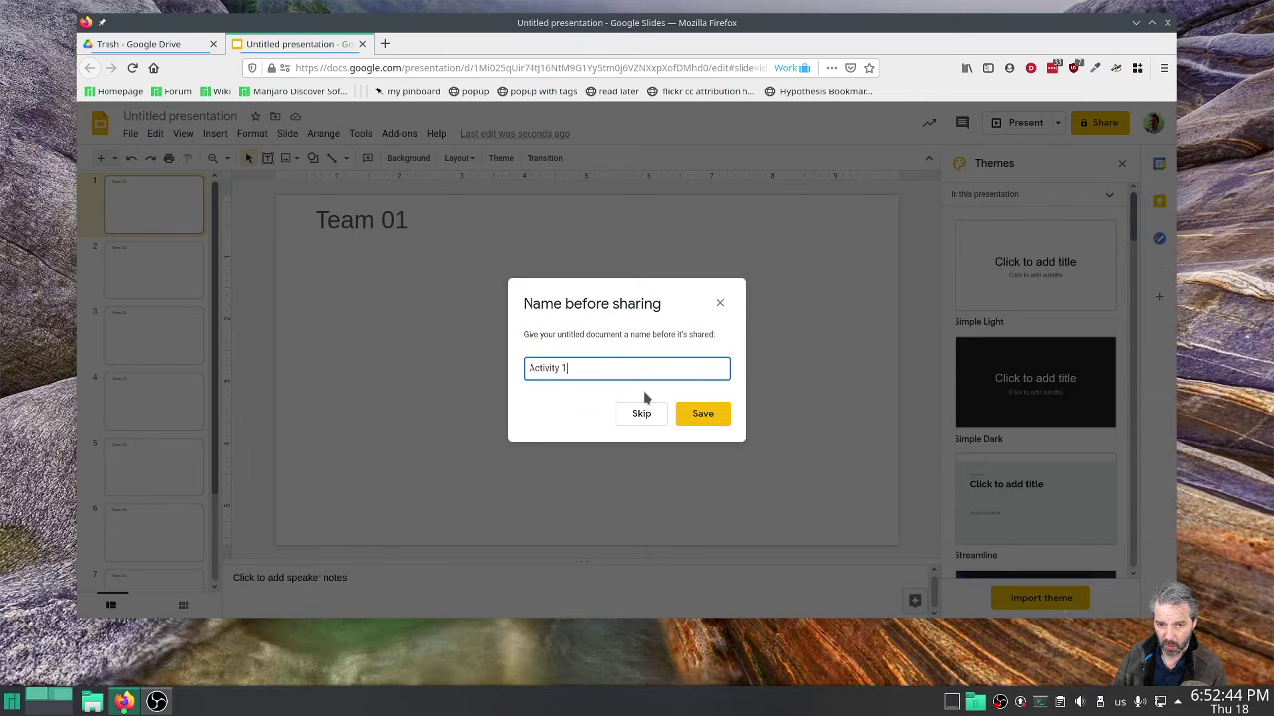
key(Return)
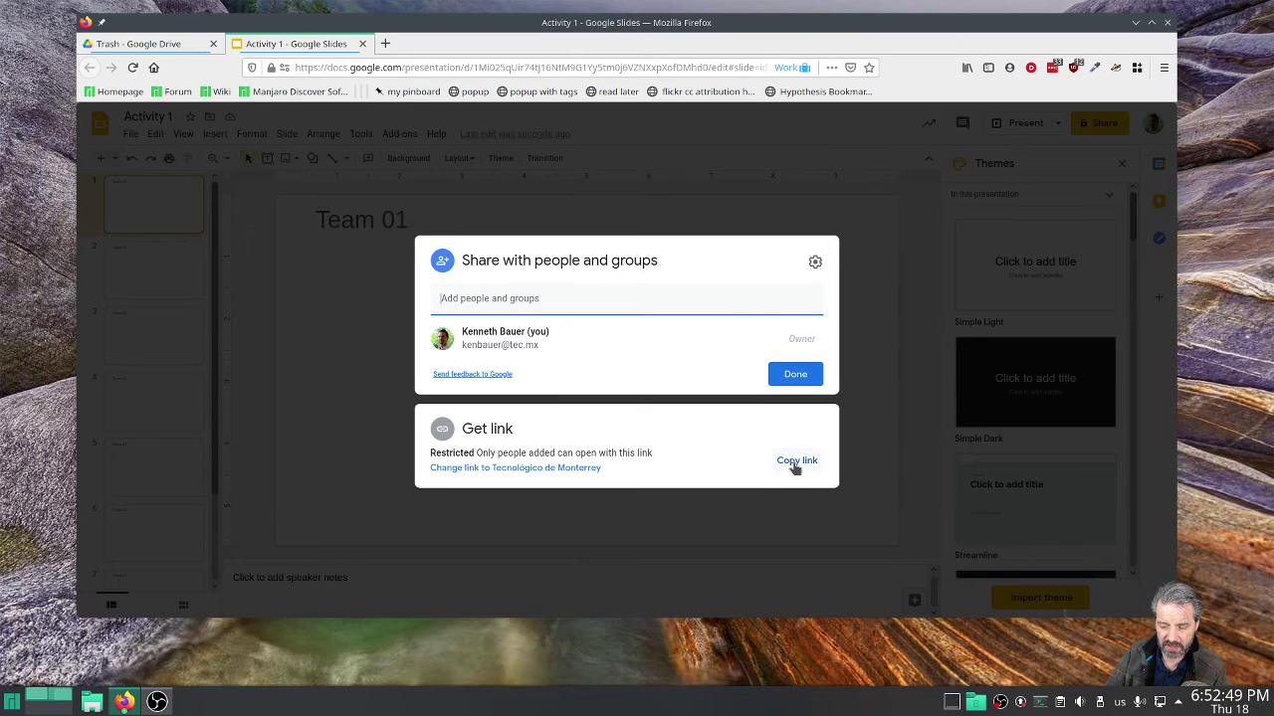
- Limit link access to Tecnológico de Monterrey and give link users Editor permission
click(546, 470)
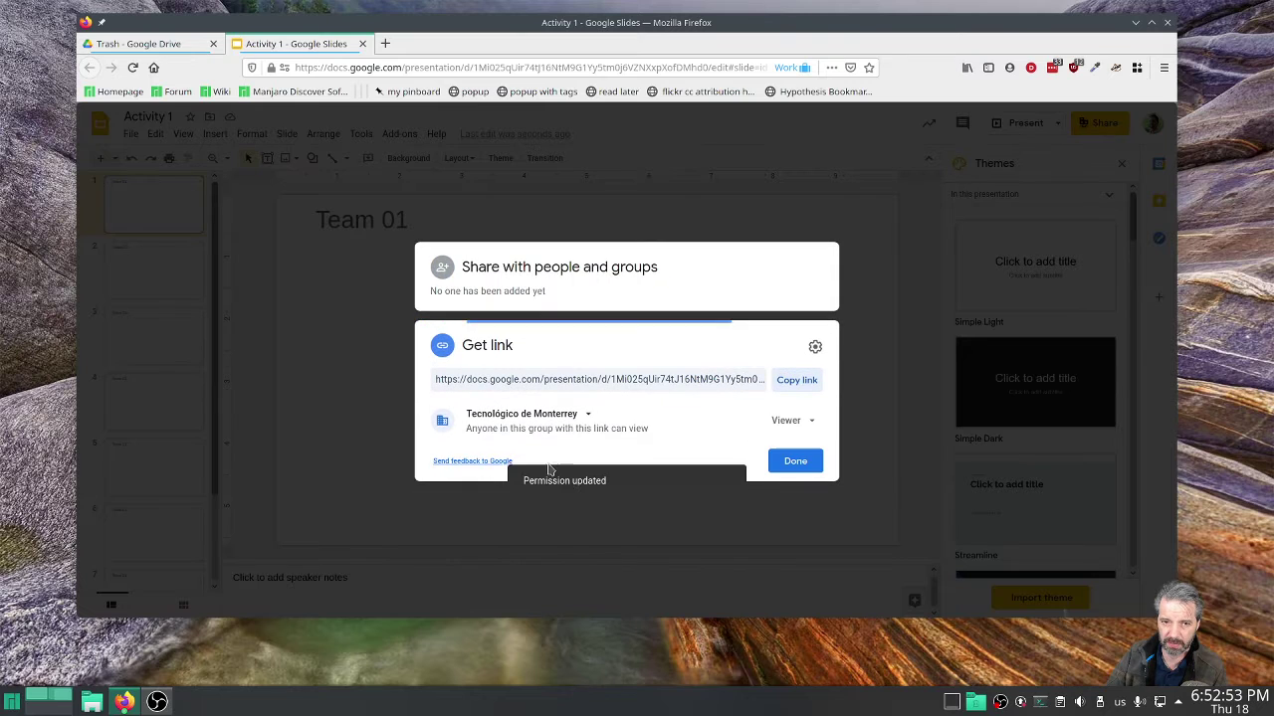
click(585, 415)
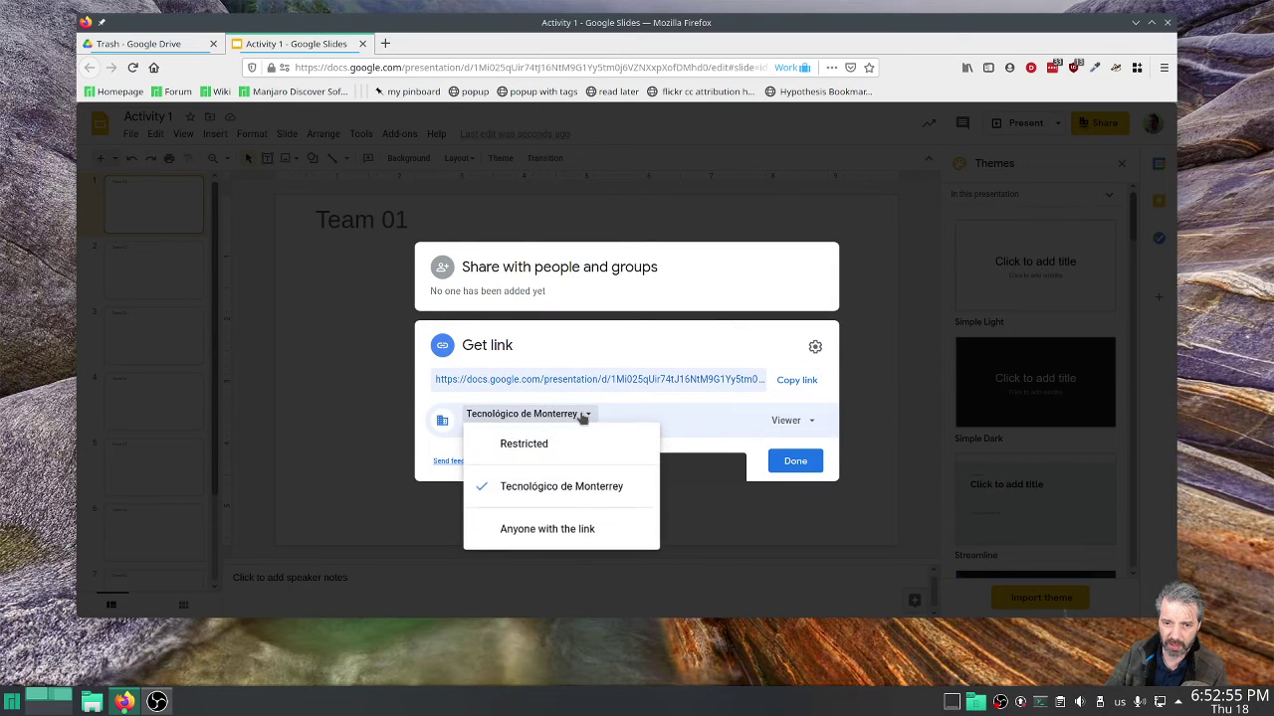
click(574, 535)
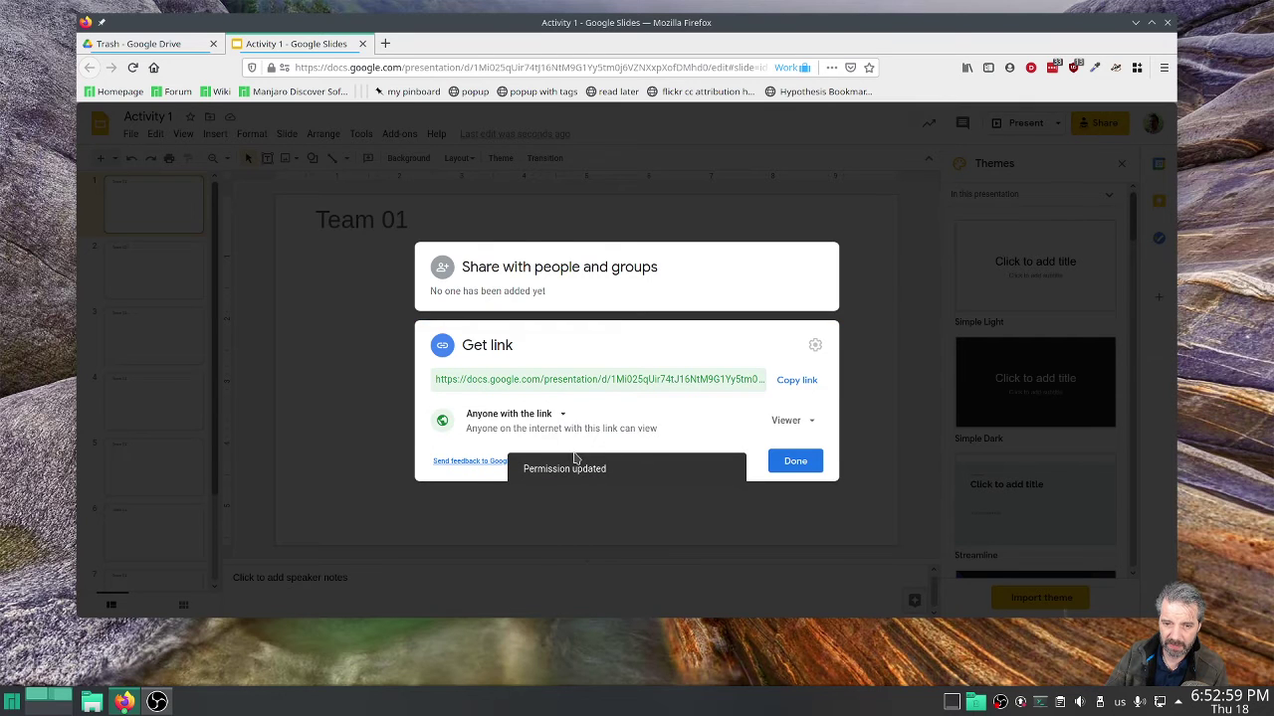
click(584, 416)
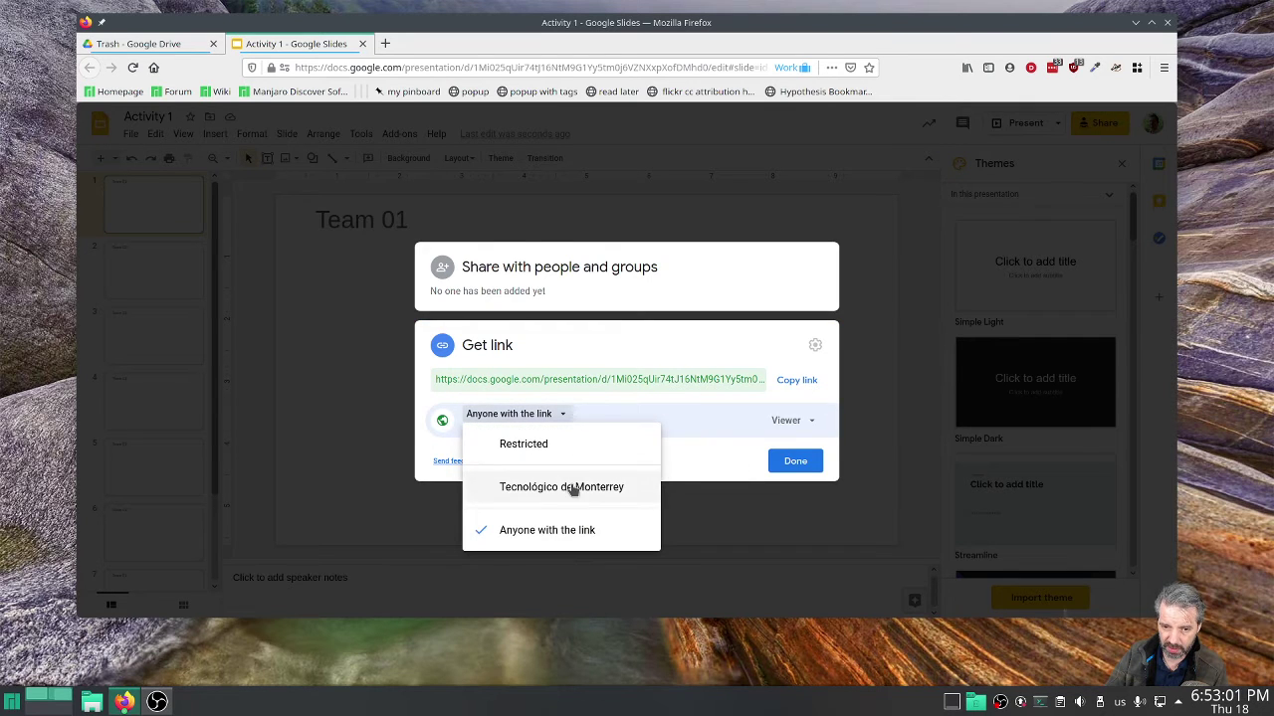
click(573, 488)
click(787, 422)
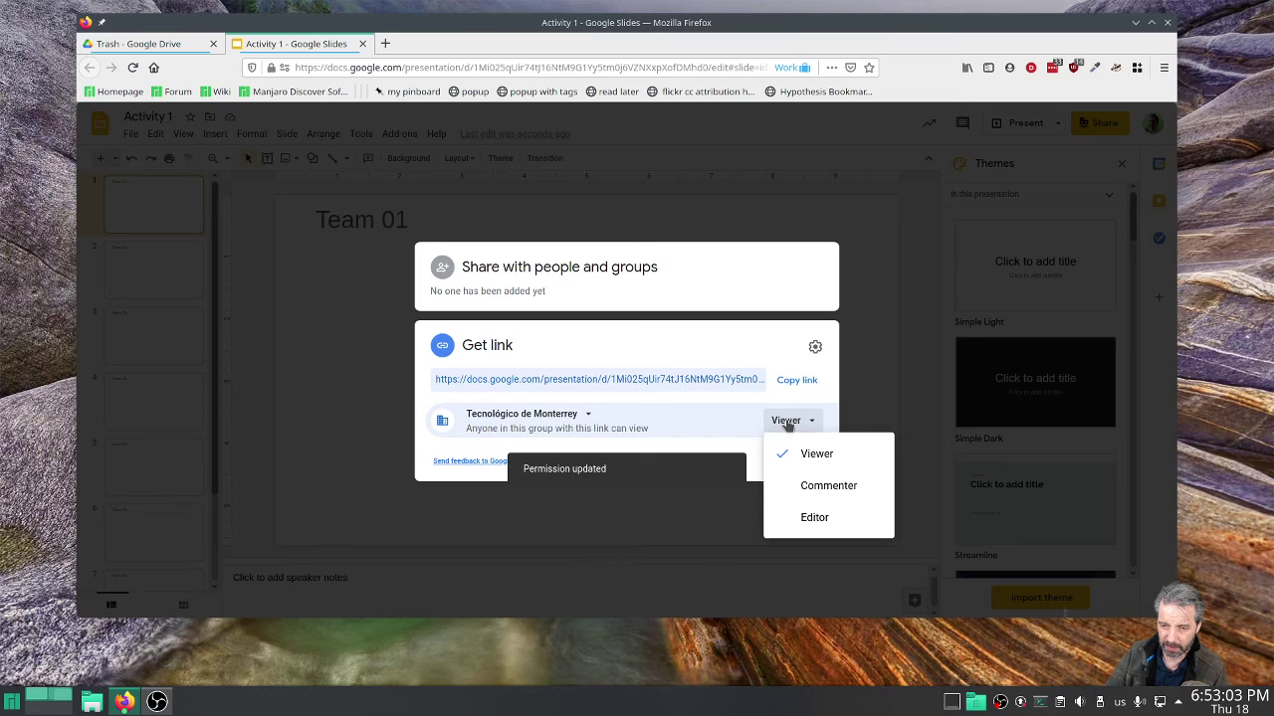
click(801, 523)
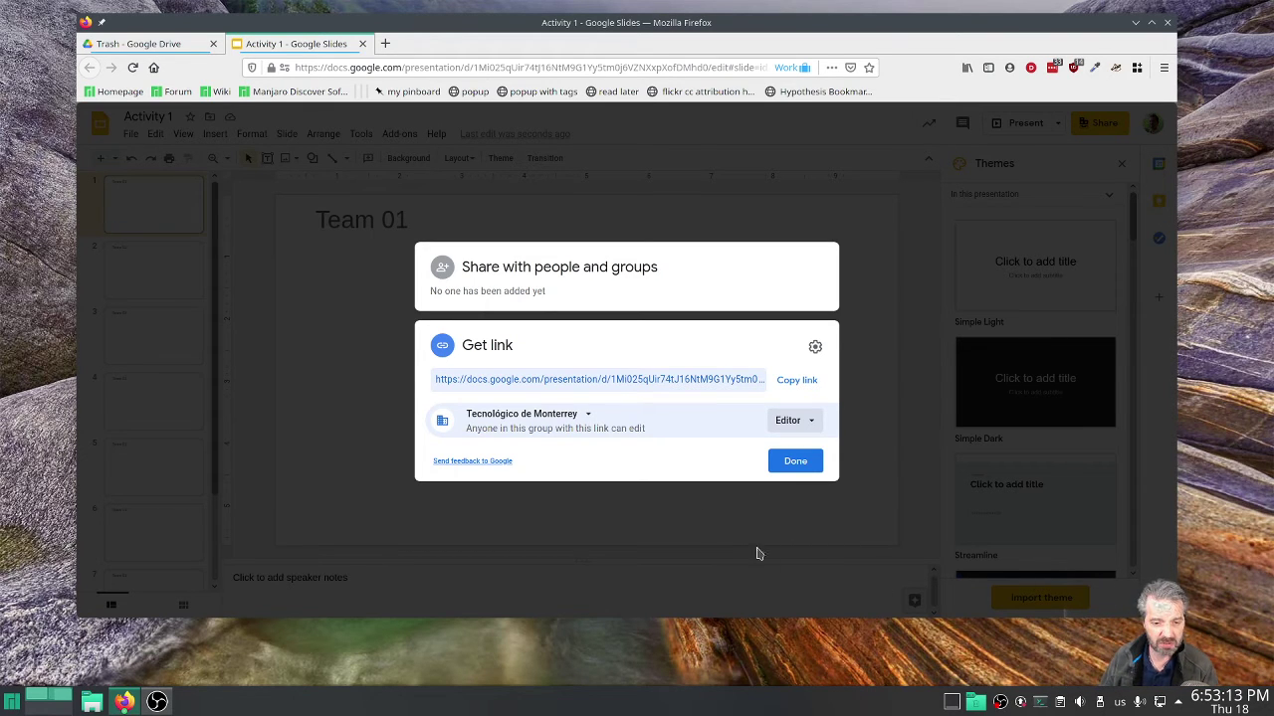
- Keep link access at Tecnológico de Monterrey, copy the share link, and close sharing with Done
click(587, 414)
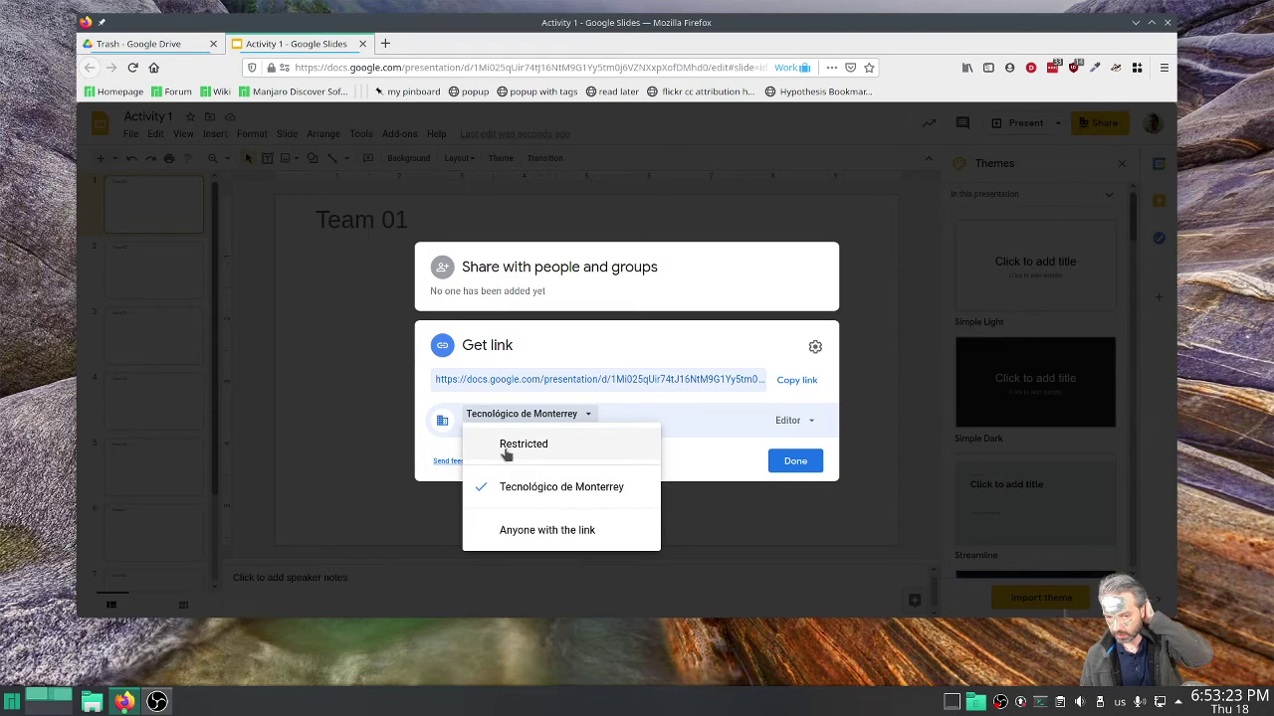
click(555, 487)
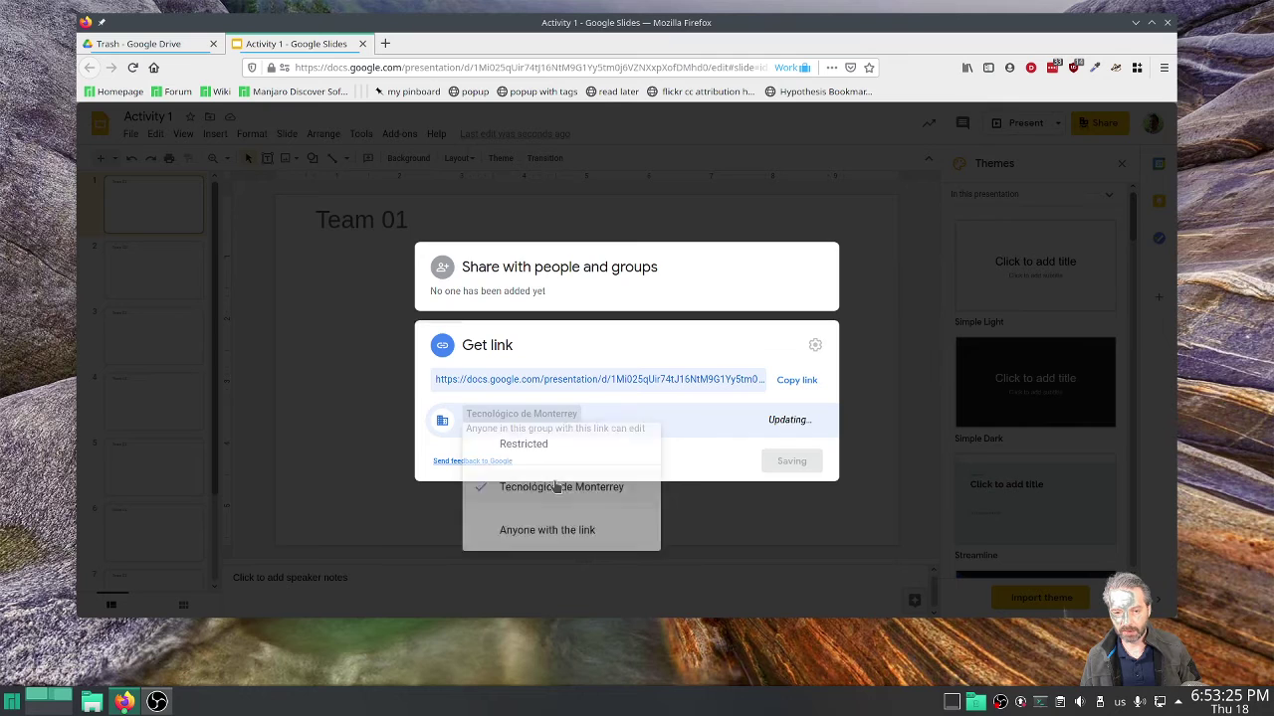
click(792, 386)
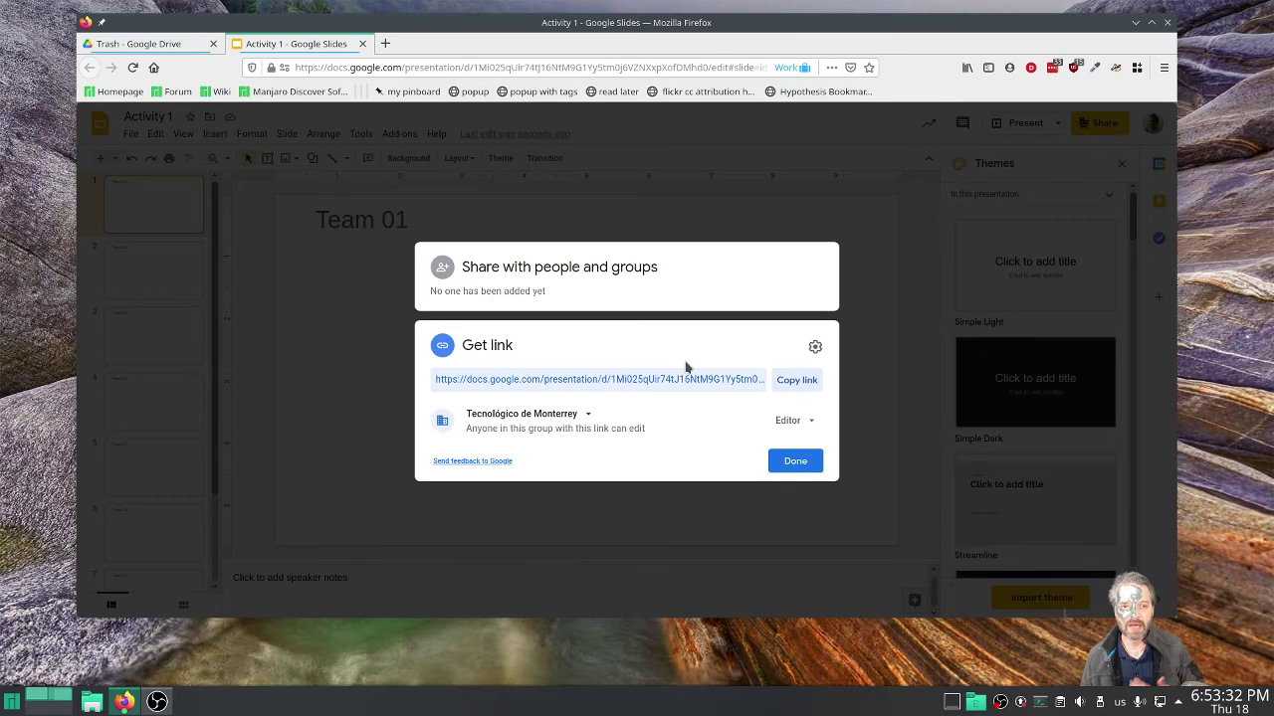
click(802, 464)
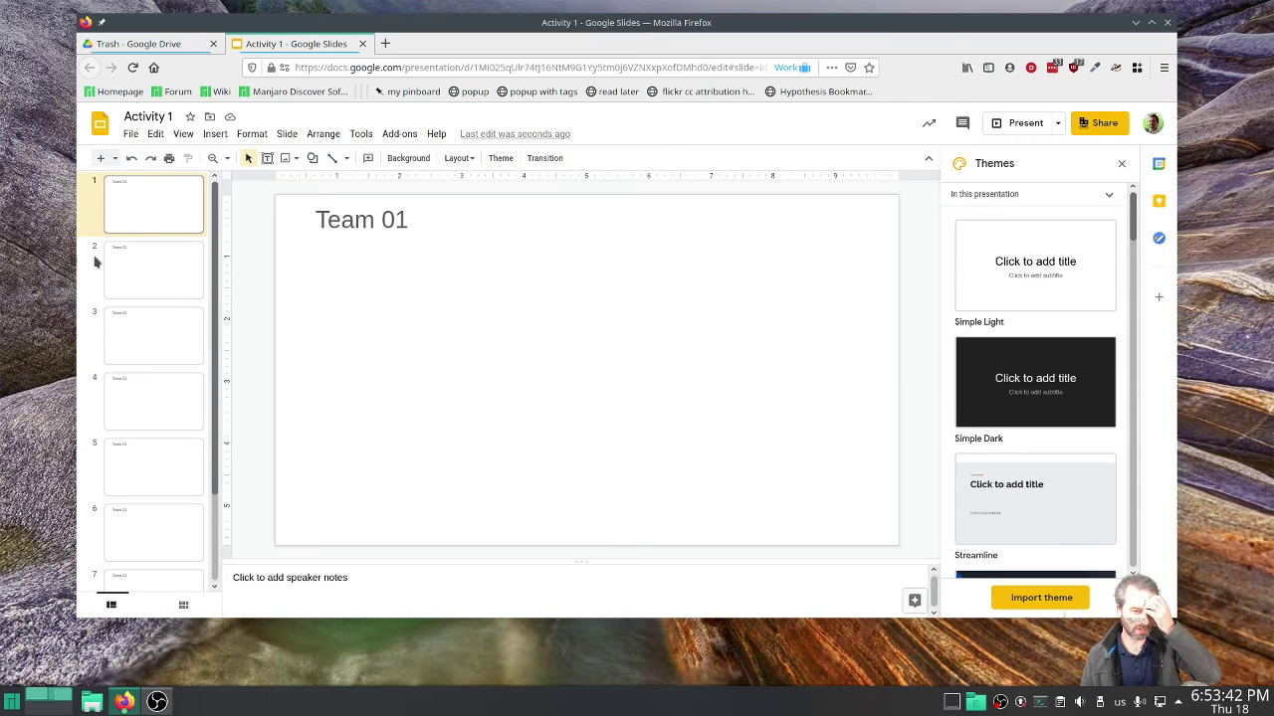
click(143, 321)
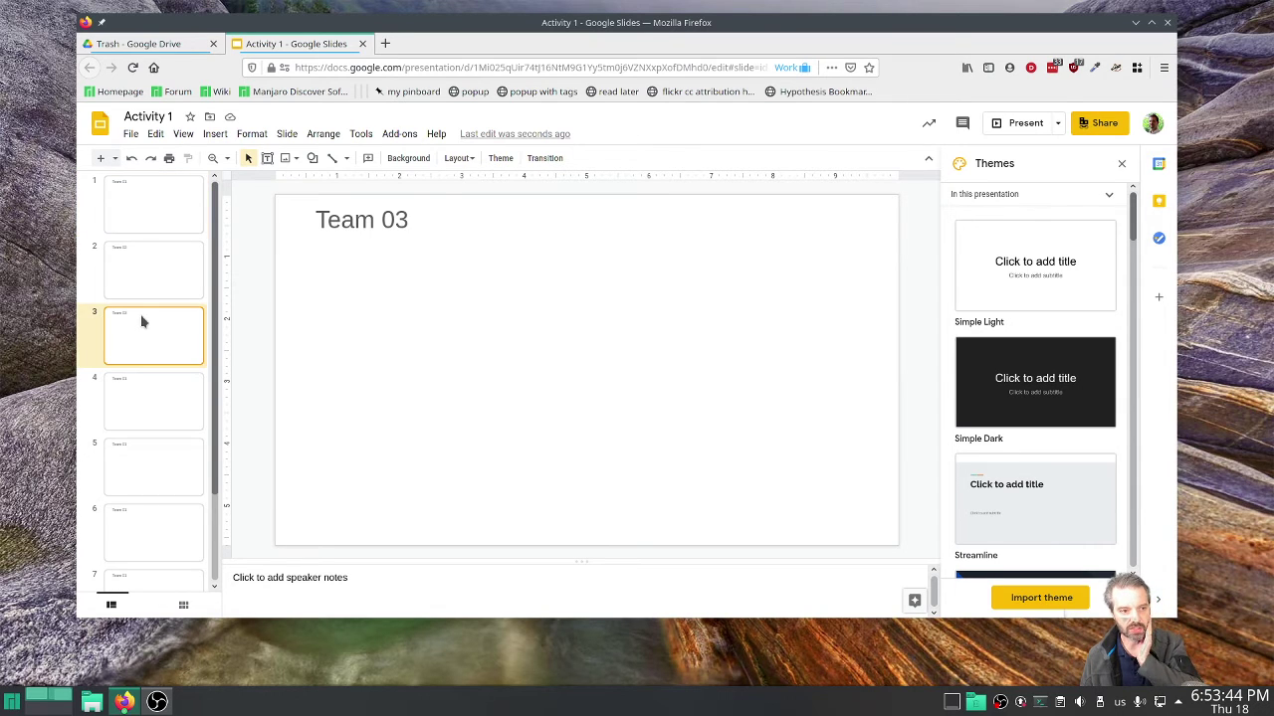
click(143, 209)
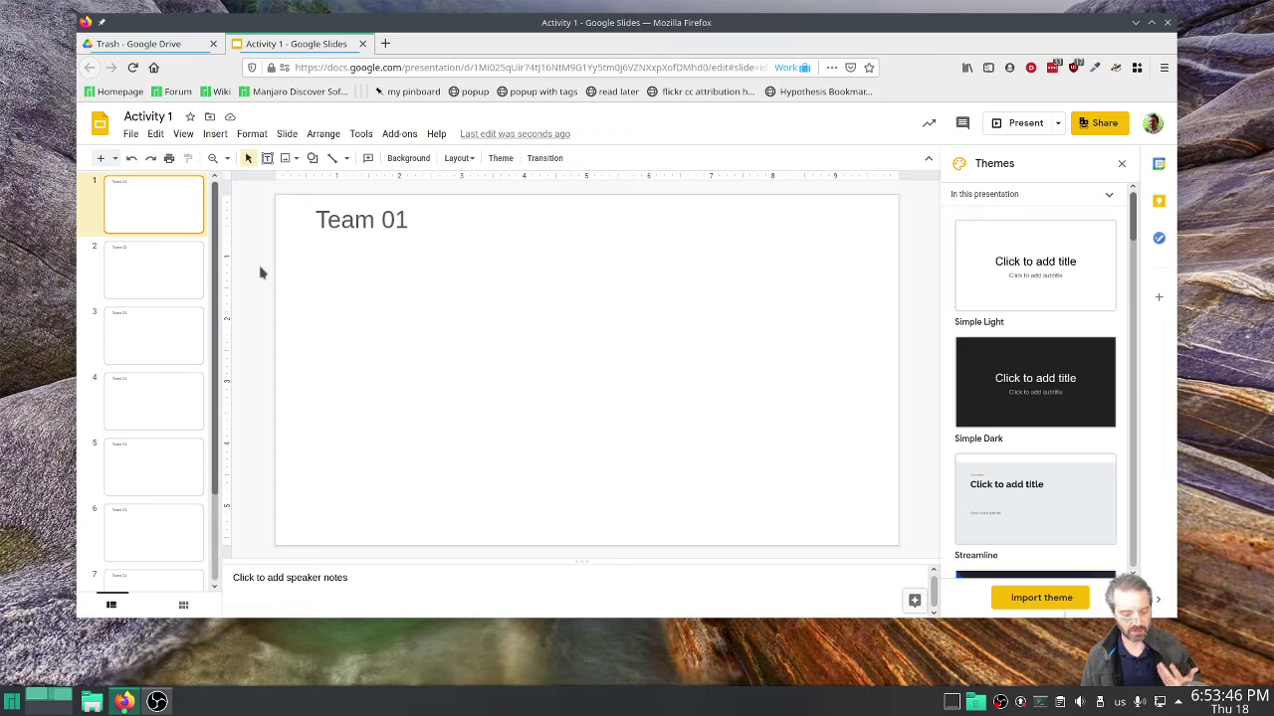